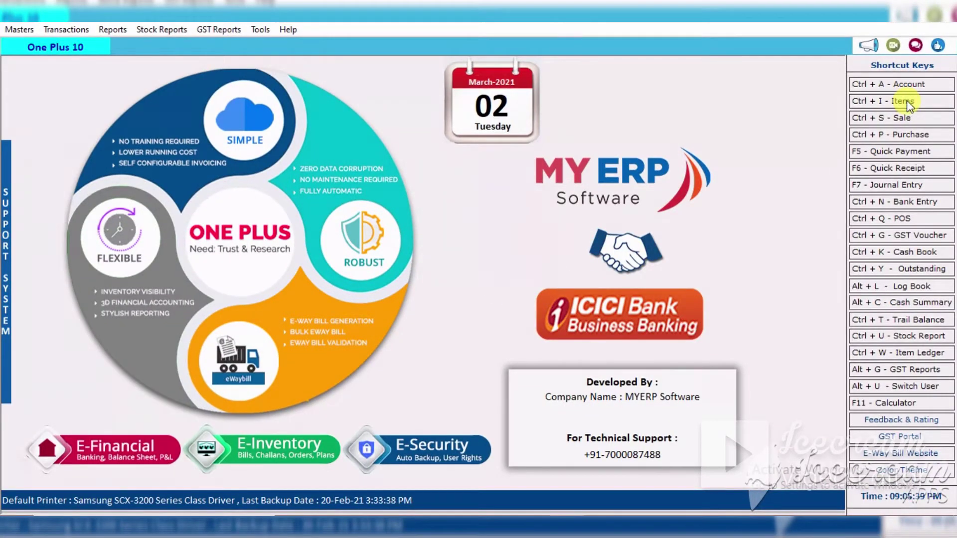
Create a new entry in the item master and name the item "Parle Biscuit Mrp 5"
left_click(907, 101)
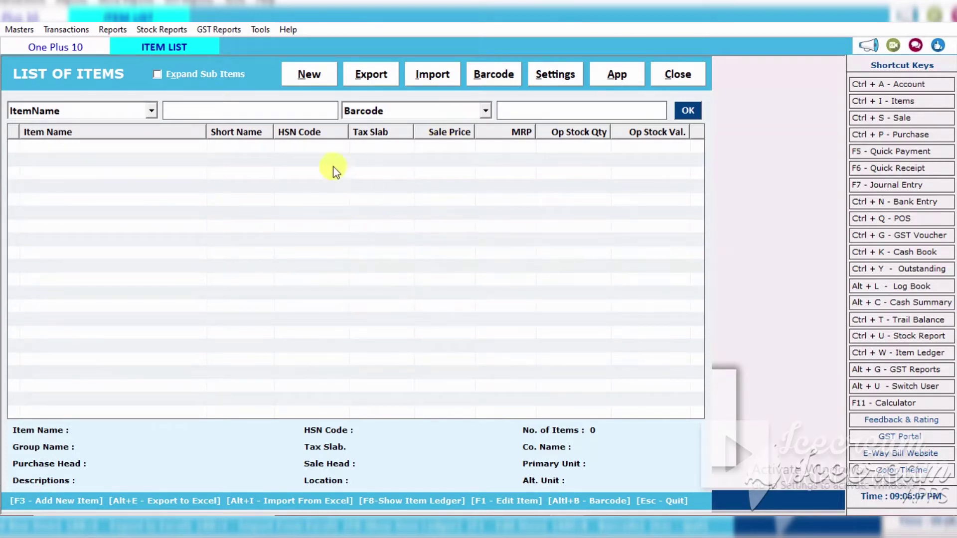
left_click(315, 80)
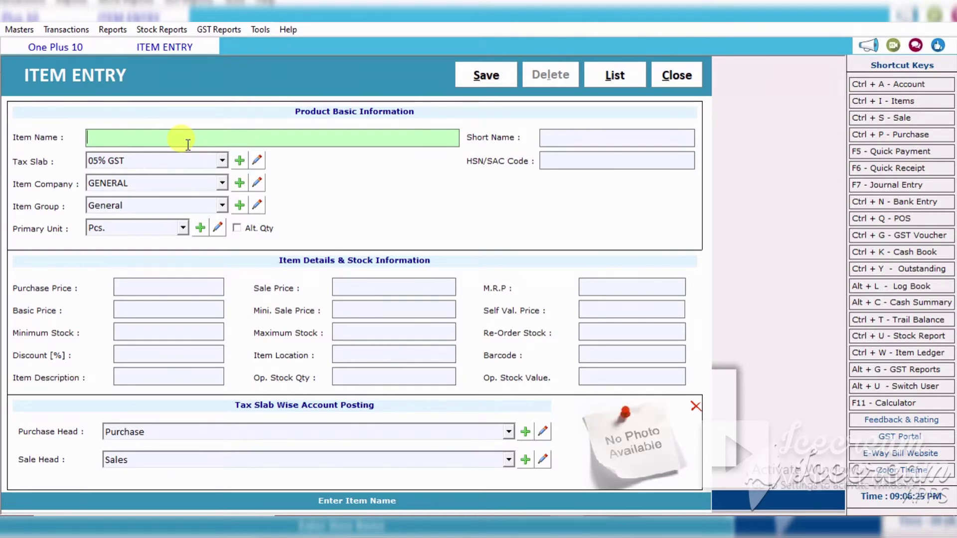
type("Parle Biscuit mrp 5")
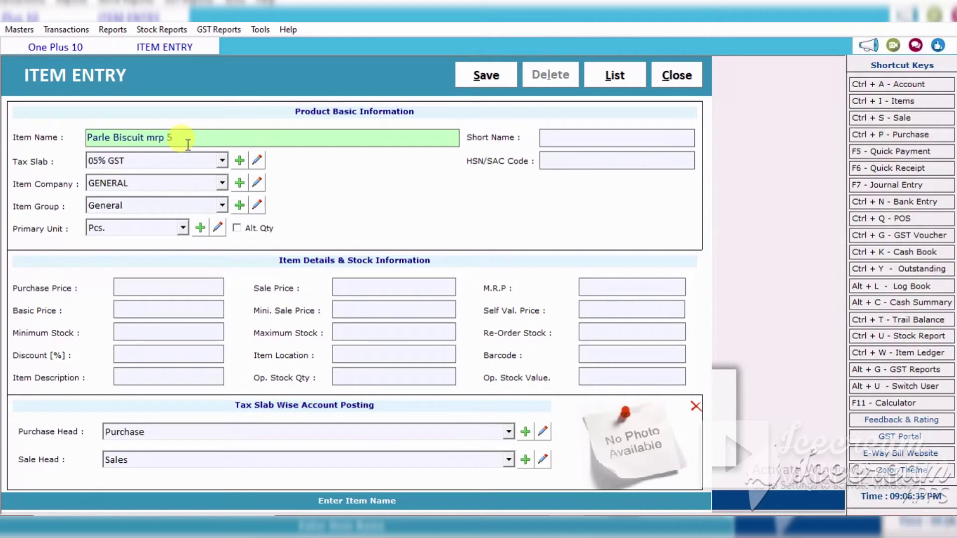
key("Return")
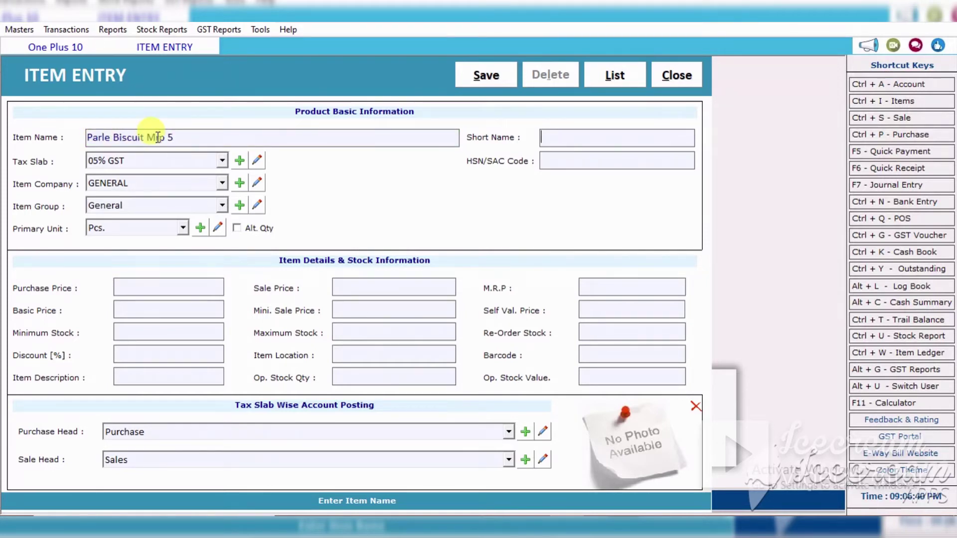
Leave the short name blank and set the item's tax slab to 12% GST
key("Return")
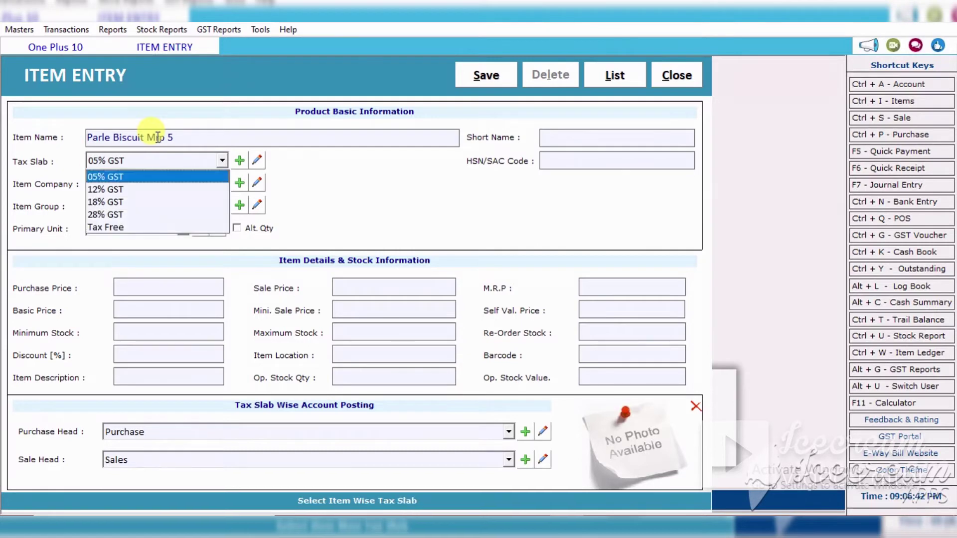
key("Down")
key("Down")
key("Up")
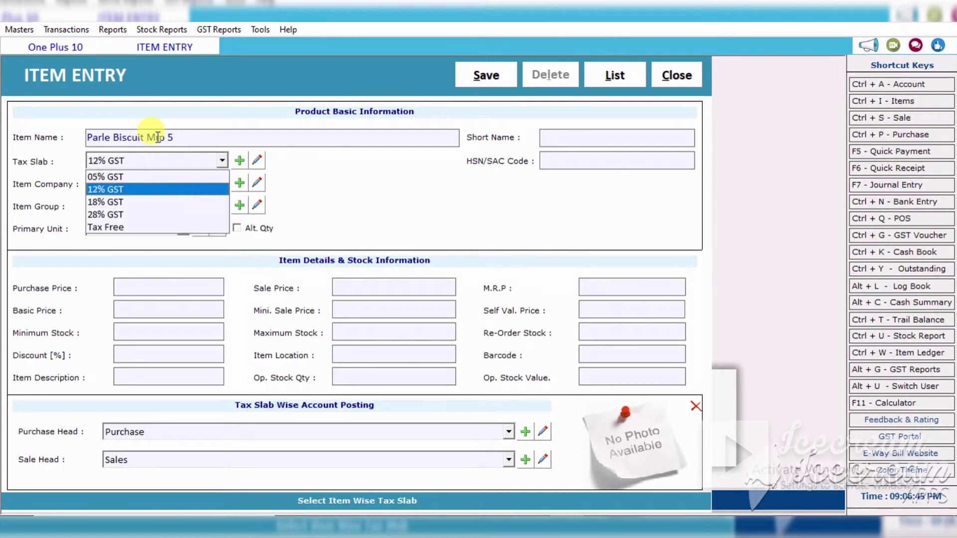
key("Up")
key("Down")
key("Down")
key("Up")
key("Down")
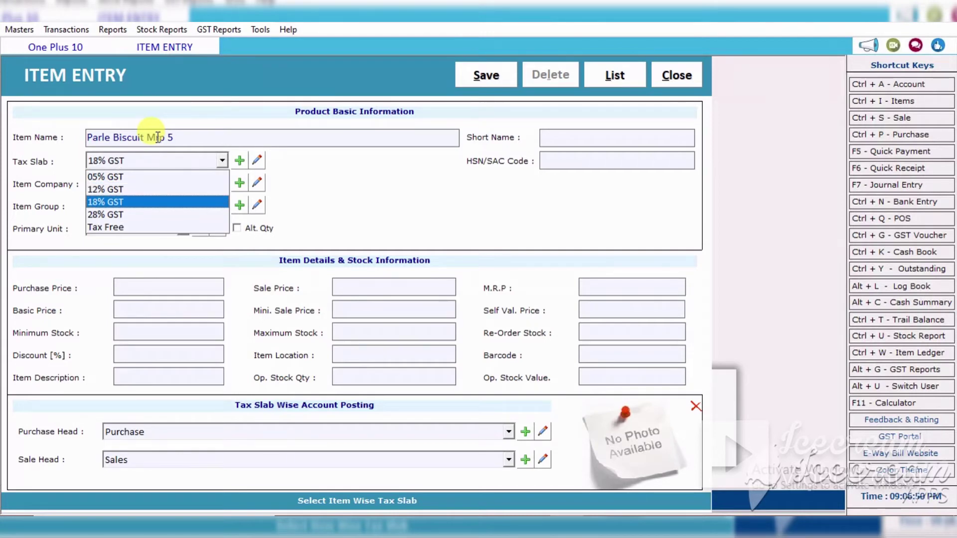
key("Up")
key("Up")
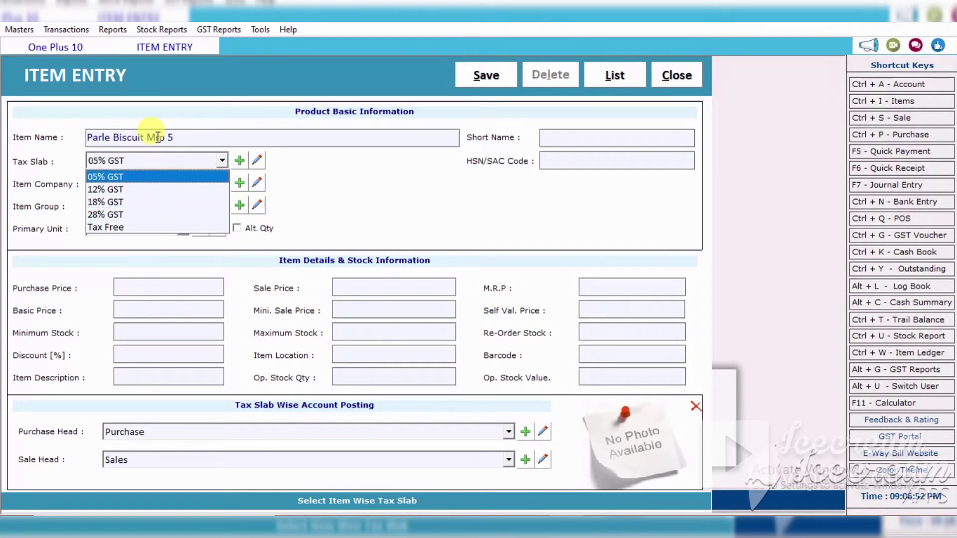
key("Down")
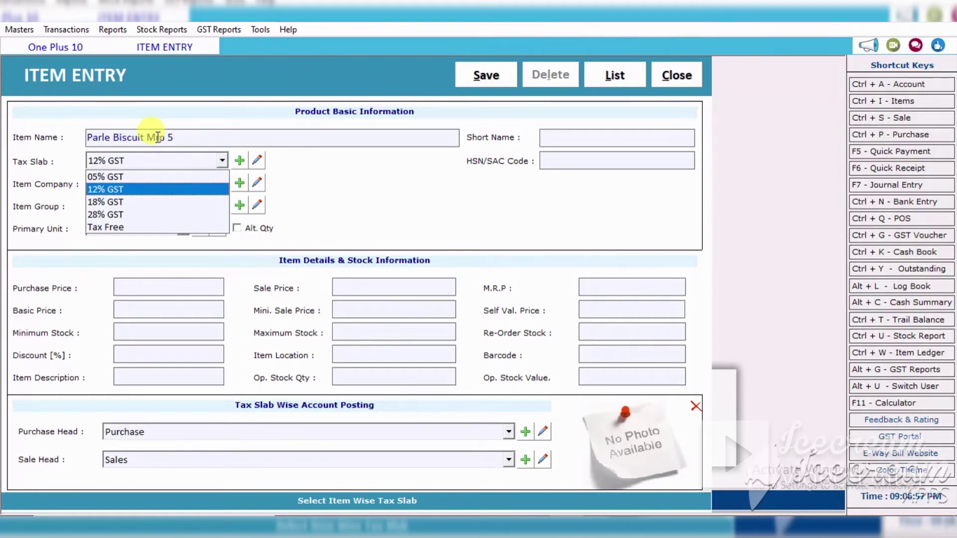
key("Return")
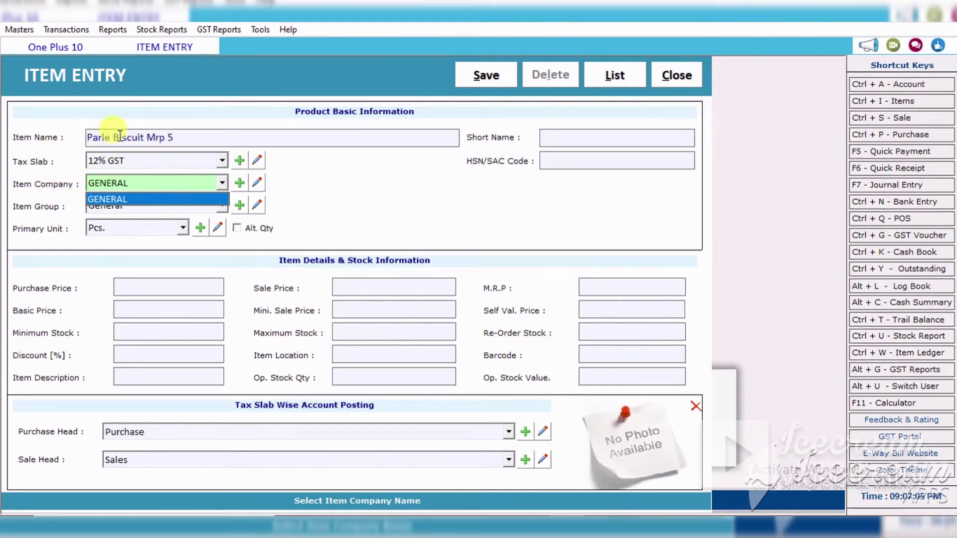
Add a new item company named "Parle" and assign it to the biscuit item
left_click(184, 137)
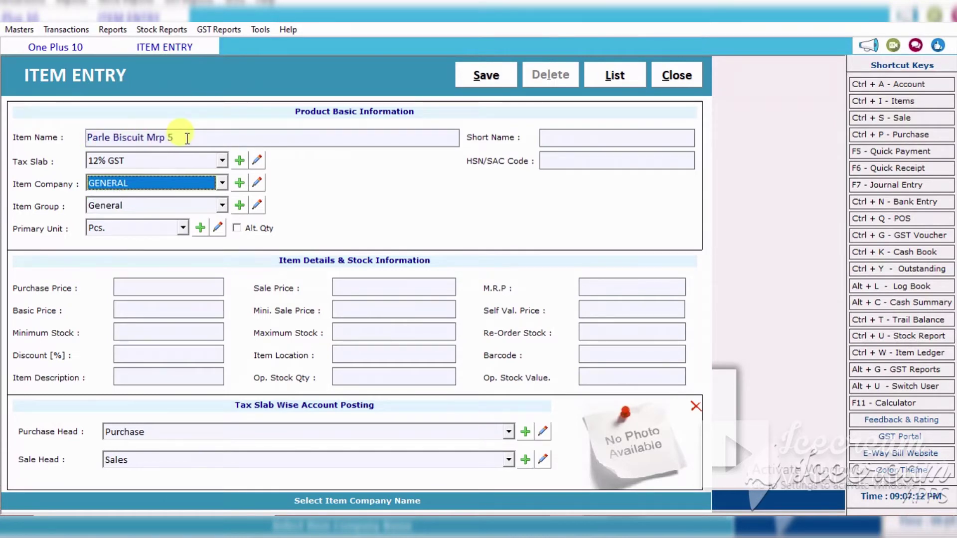
left_click(223, 183)
left_click(240, 185)
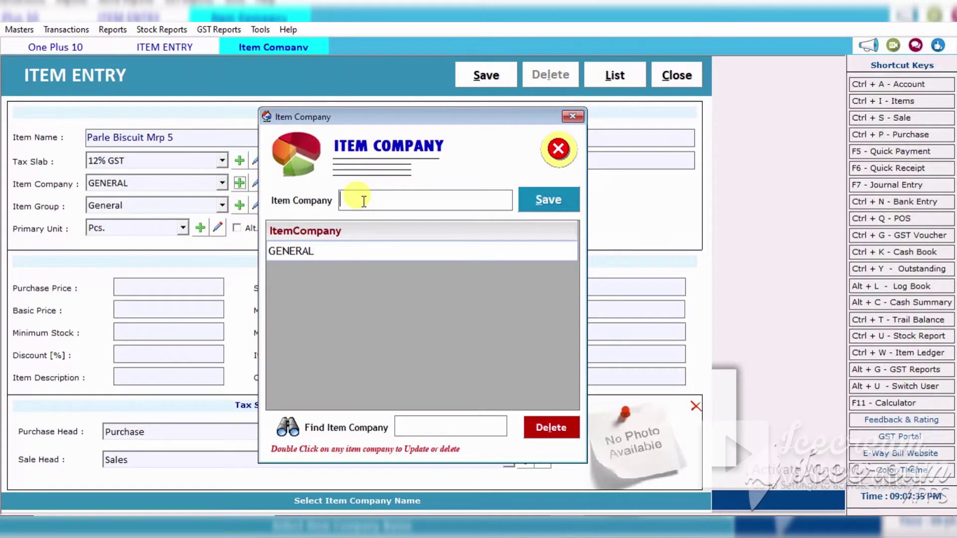
type("Parle")
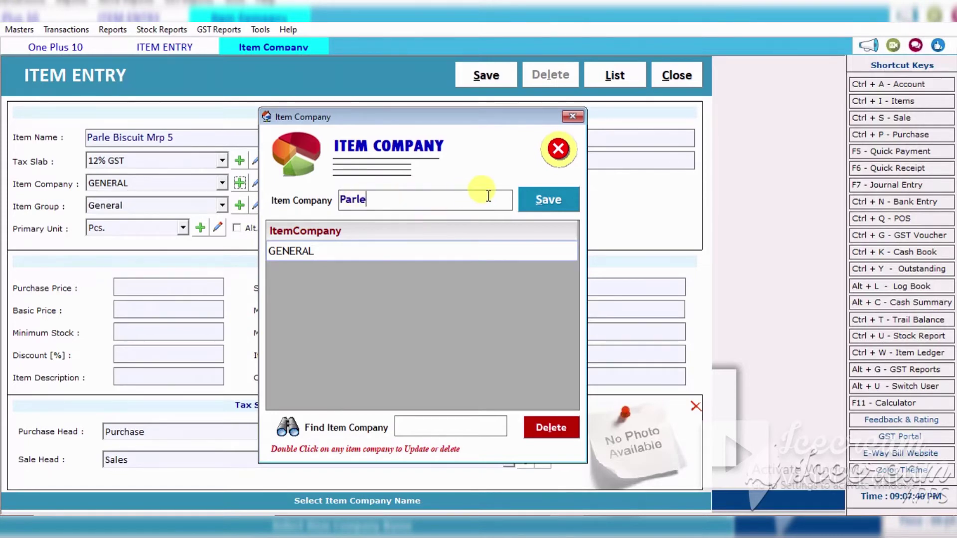
left_click(541, 202)
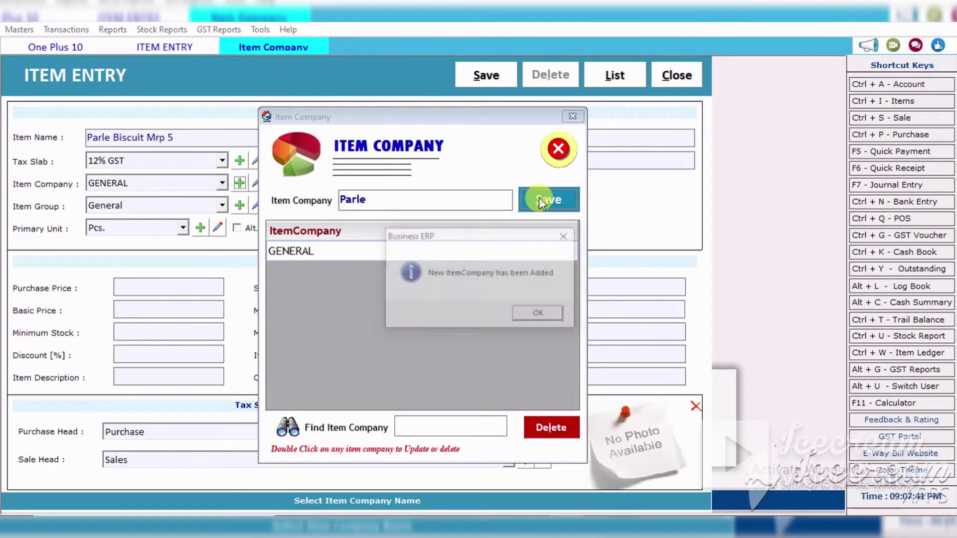
left_click(536, 313)
left_click(557, 147)
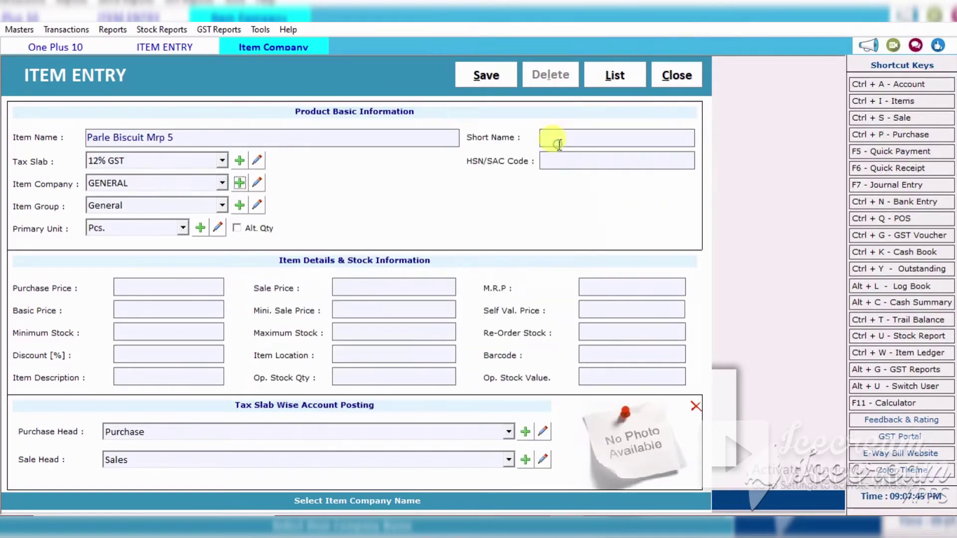
left_click(222, 184)
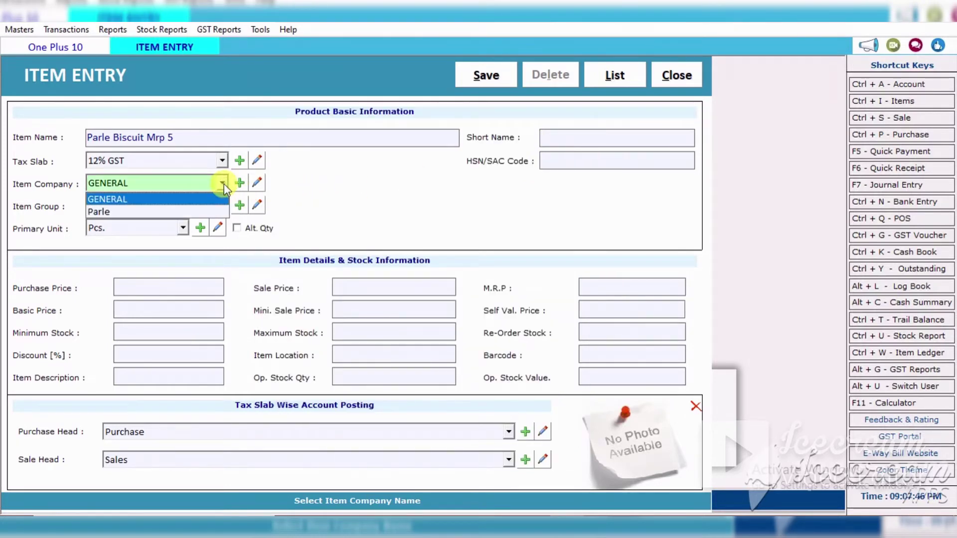
left_click(152, 213)
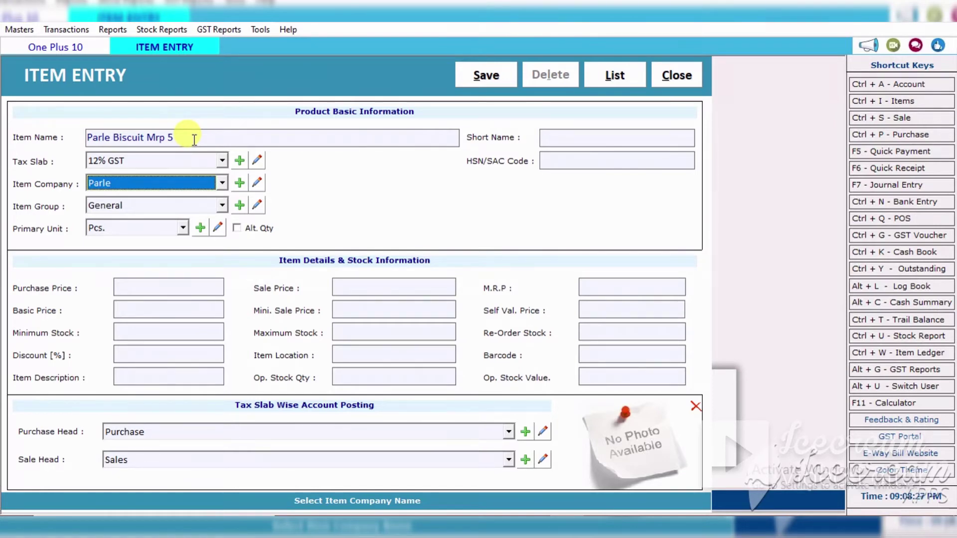
Create a new item group named "Biscuit" for the item and close the group form
left_click(139, 207)
left_click(141, 207)
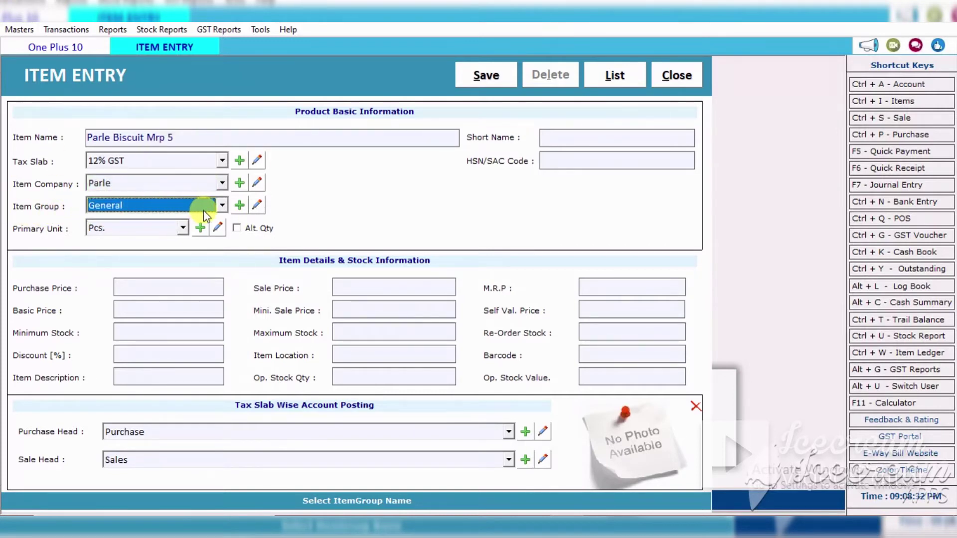
left_click(223, 205)
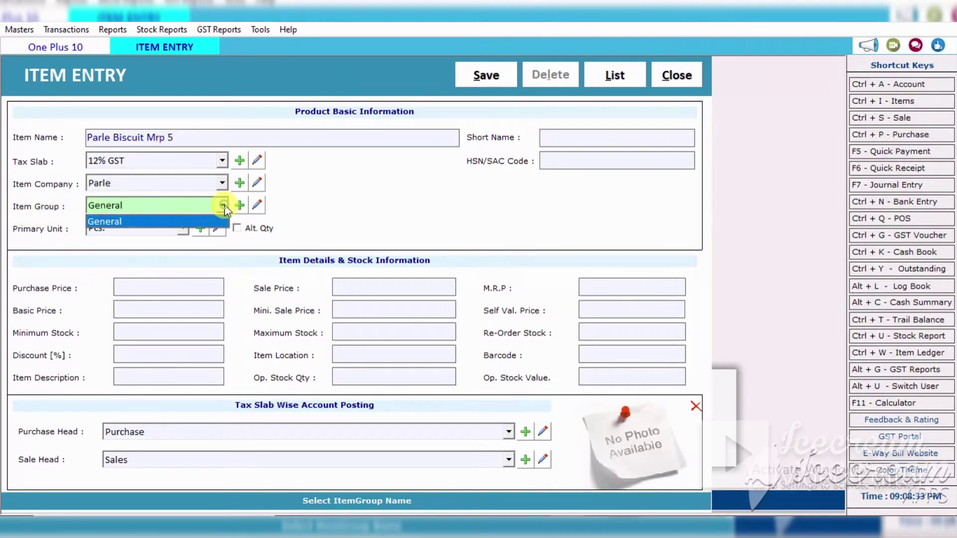
left_click(184, 205)
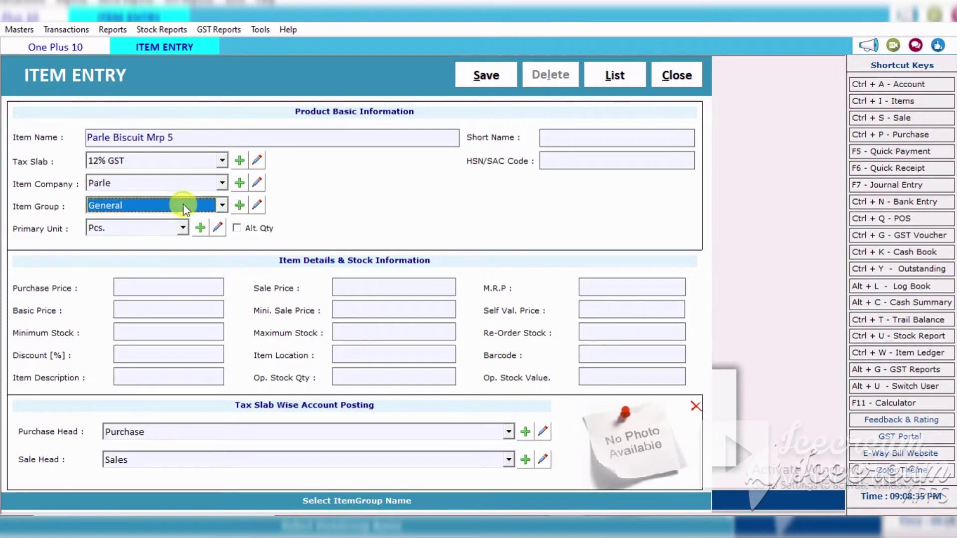
left_click(240, 206)
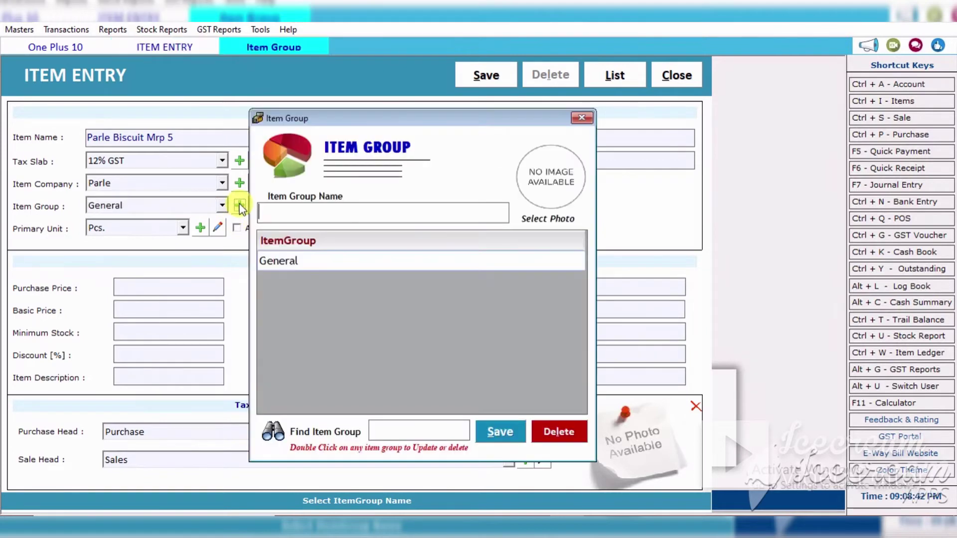
left_click(285, 214)
type("Biscuit")
left_click(506, 431)
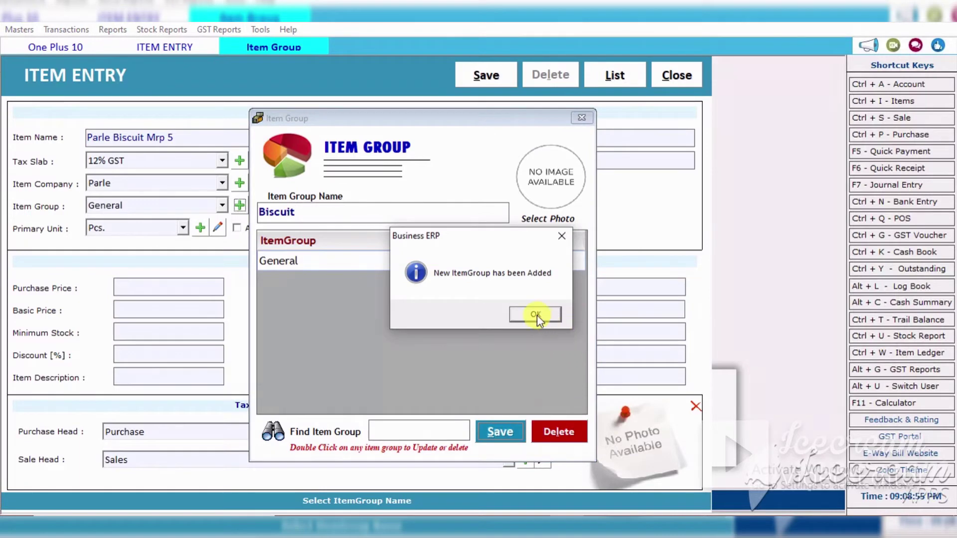
left_click(536, 315)
left_click(580, 120)
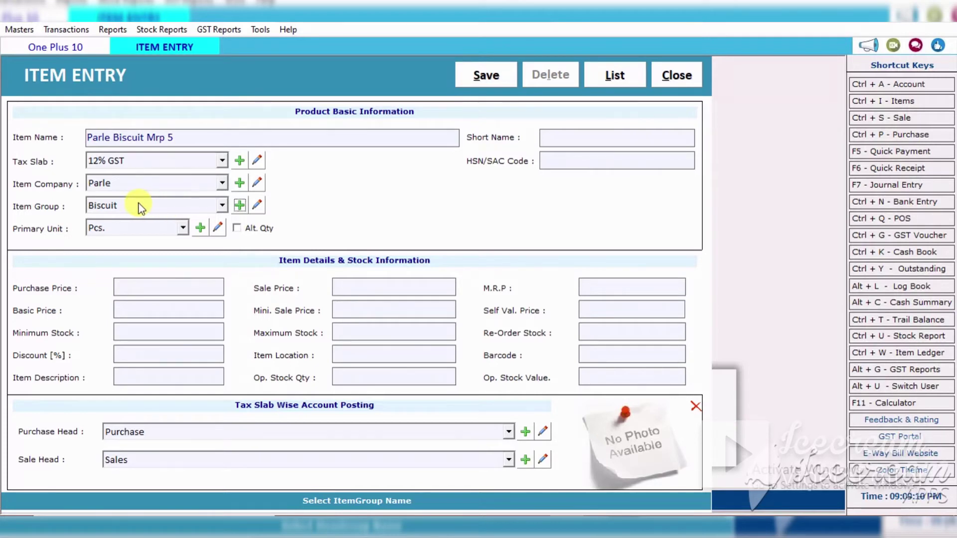
Review the available primary units, keeping Pcs., and examine the form for creating units
left_click(184, 228)
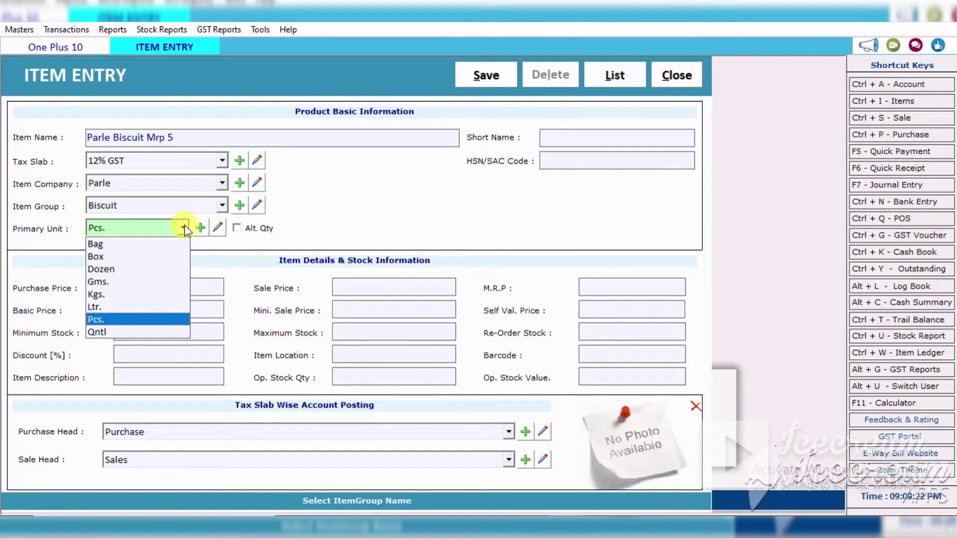
left_click(128, 320)
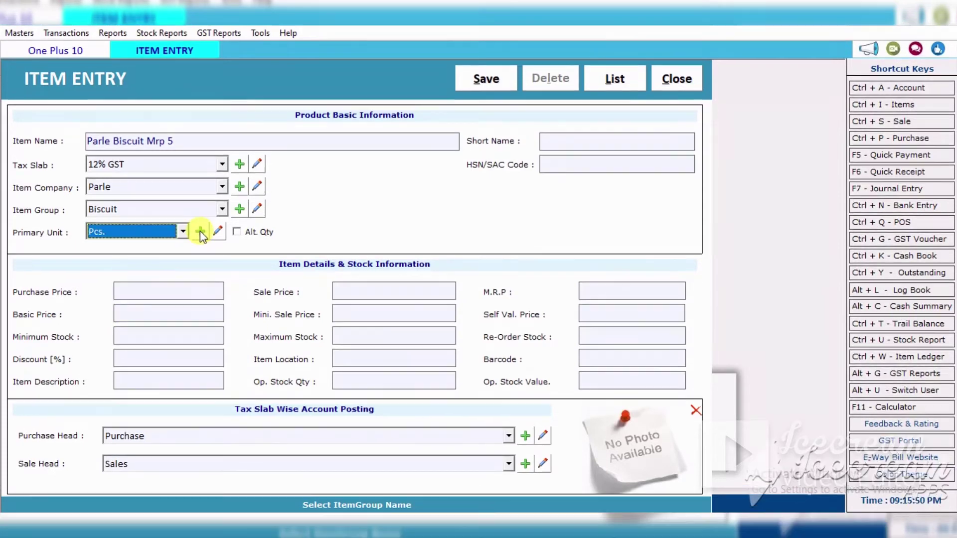
left_click(200, 229)
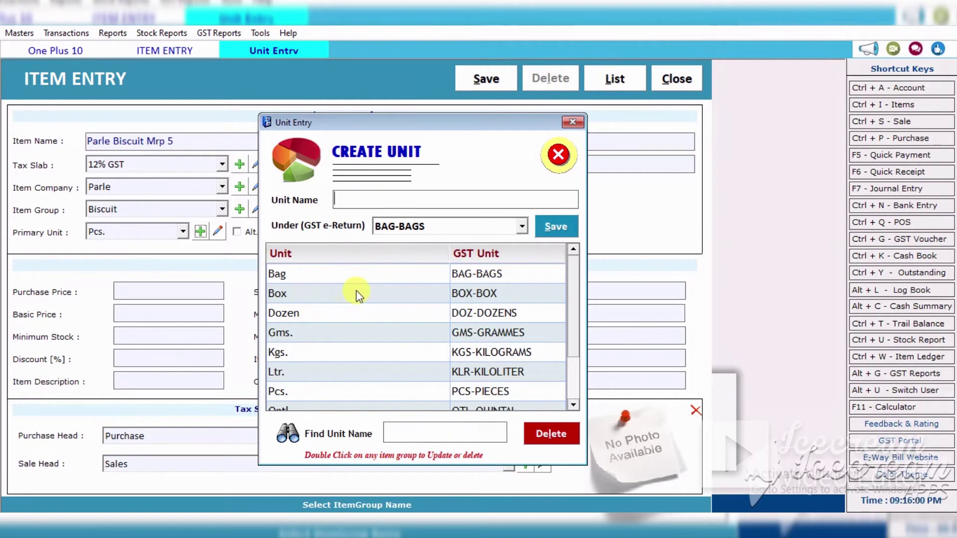
left_click(558, 156)
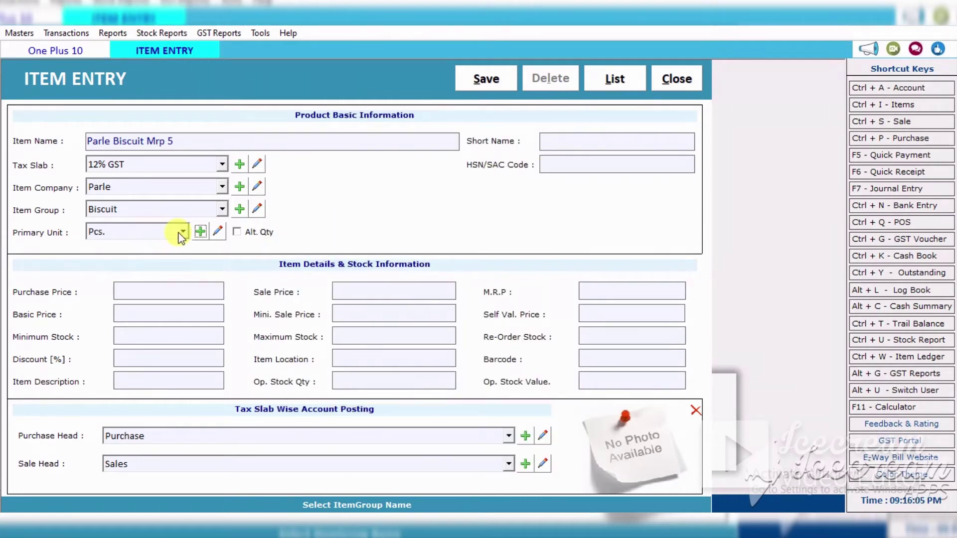
Enable the alternate quantity, with Bag as the primary unit and Pcs. as the alternate unit
left_click(236, 232)
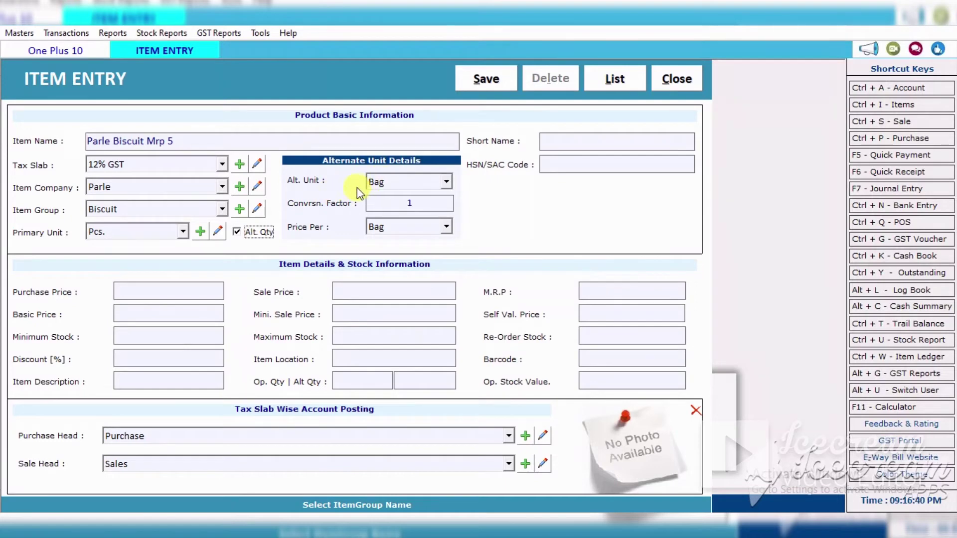
left_click(183, 232)
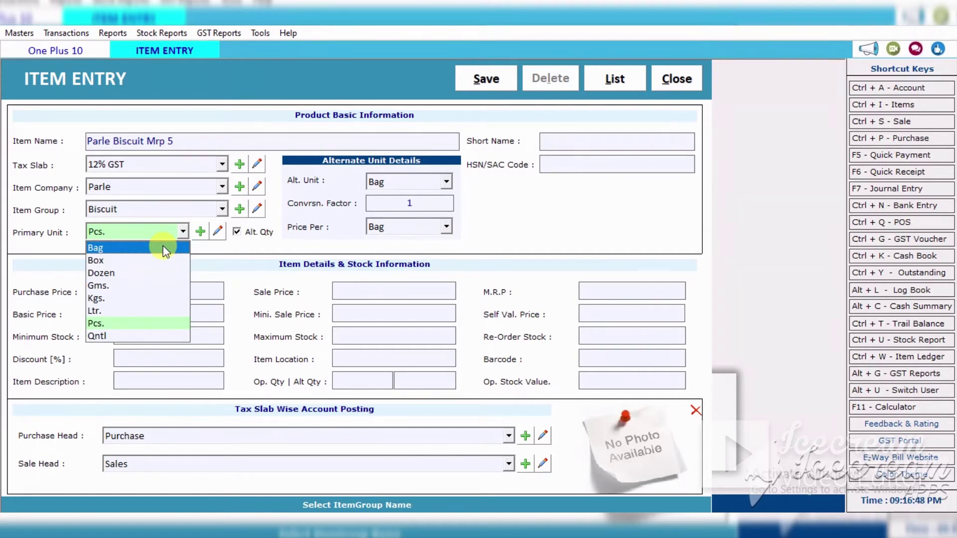
left_click(166, 247)
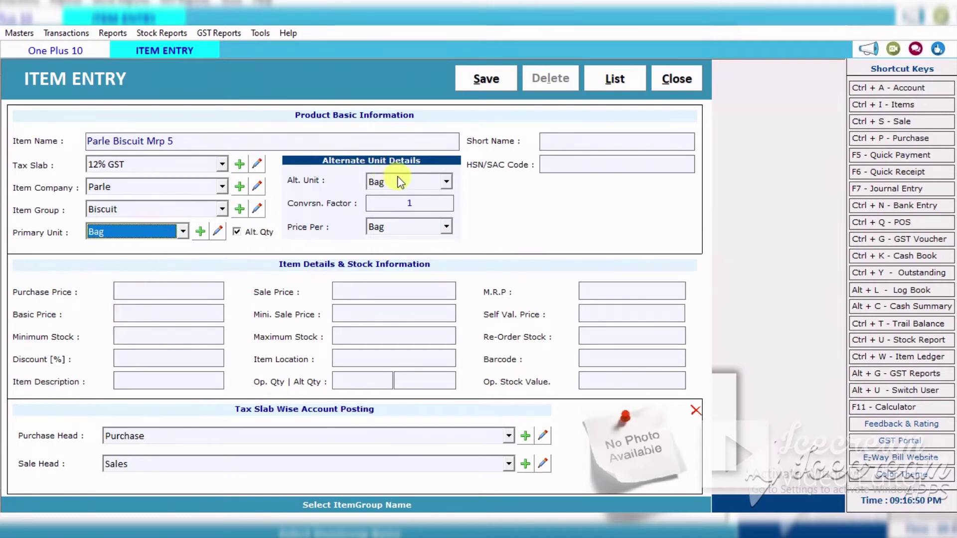
left_click(396, 181)
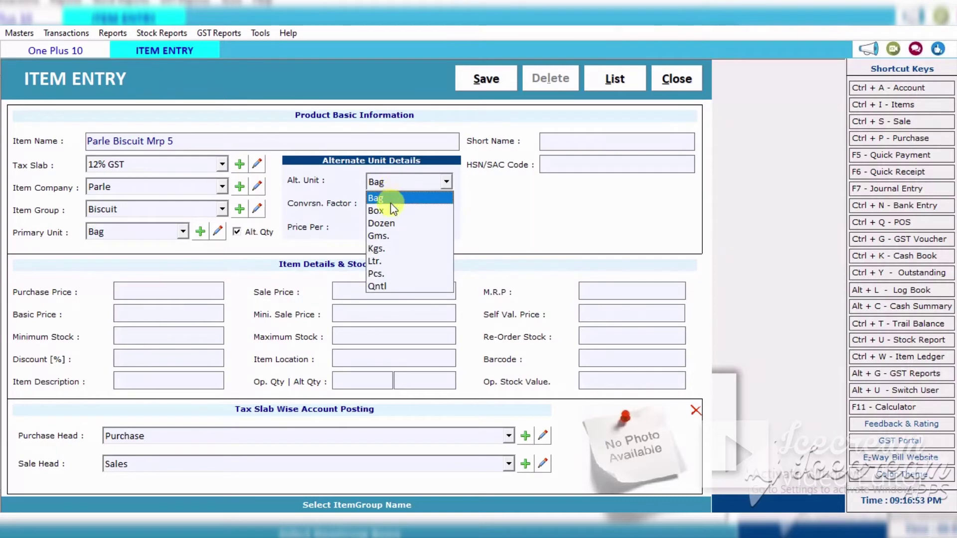
left_click(387, 274)
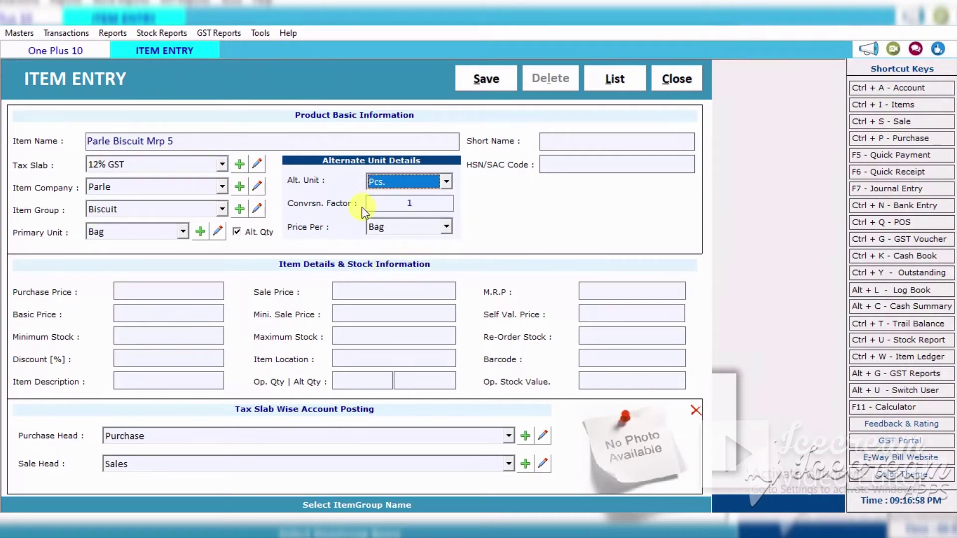
Set the alternate unit's conversion factor to 10 and keep the price per Bag
left_click(406, 203)
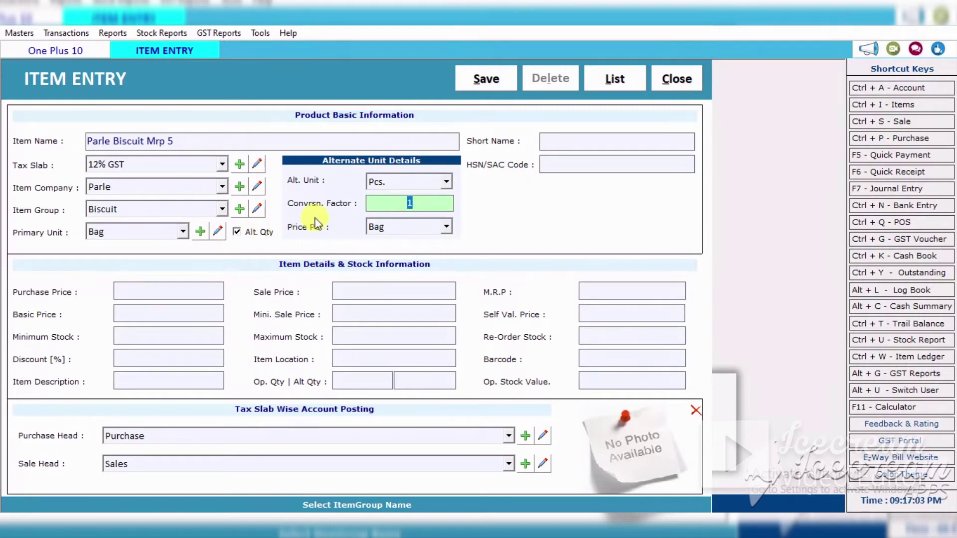
left_click(423, 203)
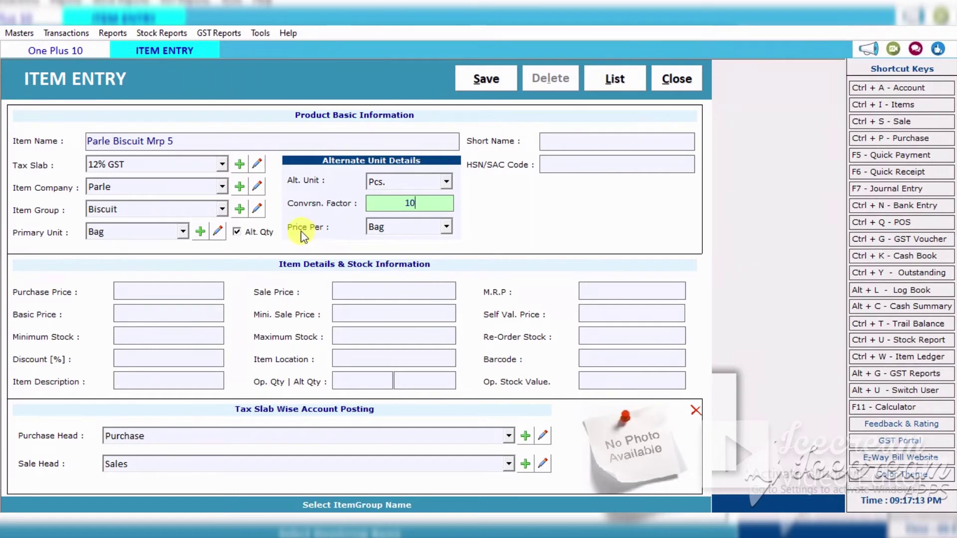
left_click(447, 228)
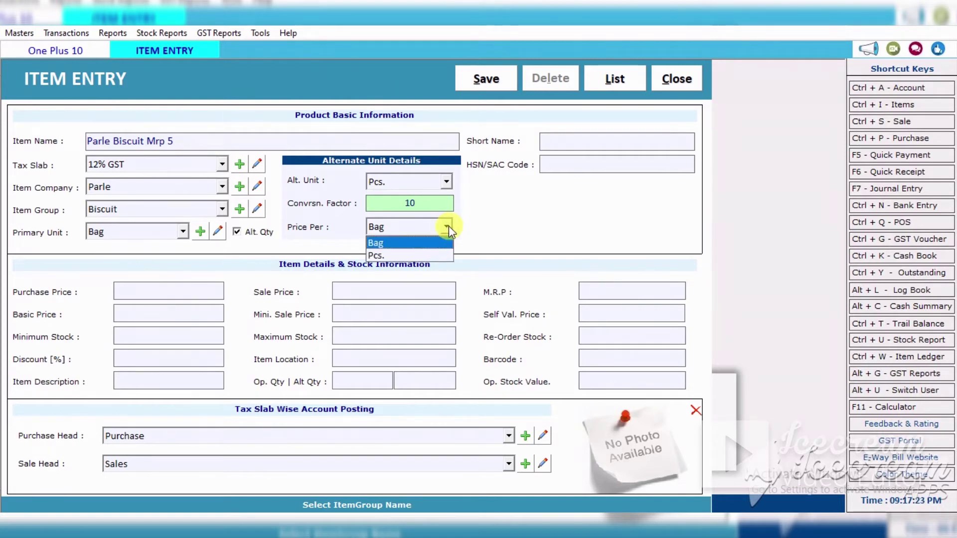
left_click(447, 227)
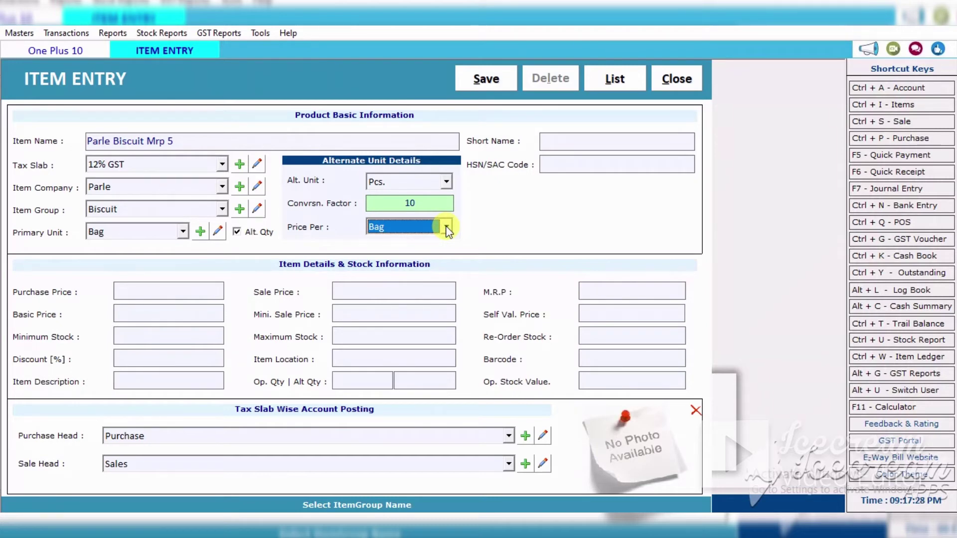
left_click(447, 228)
left_click(436, 244)
Look over the purchase and sale price fields and set the item's M.R.P to 5
left_click(179, 293)
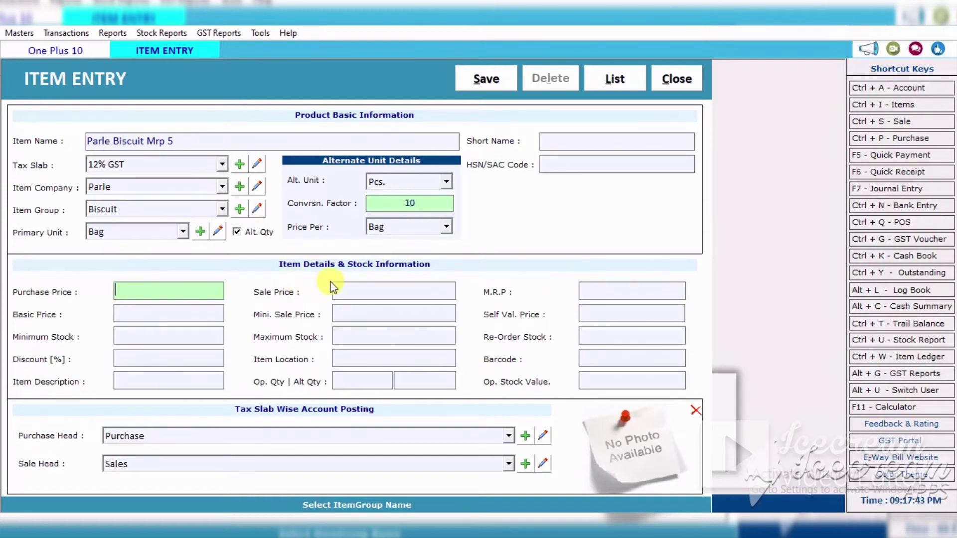
left_click(352, 291)
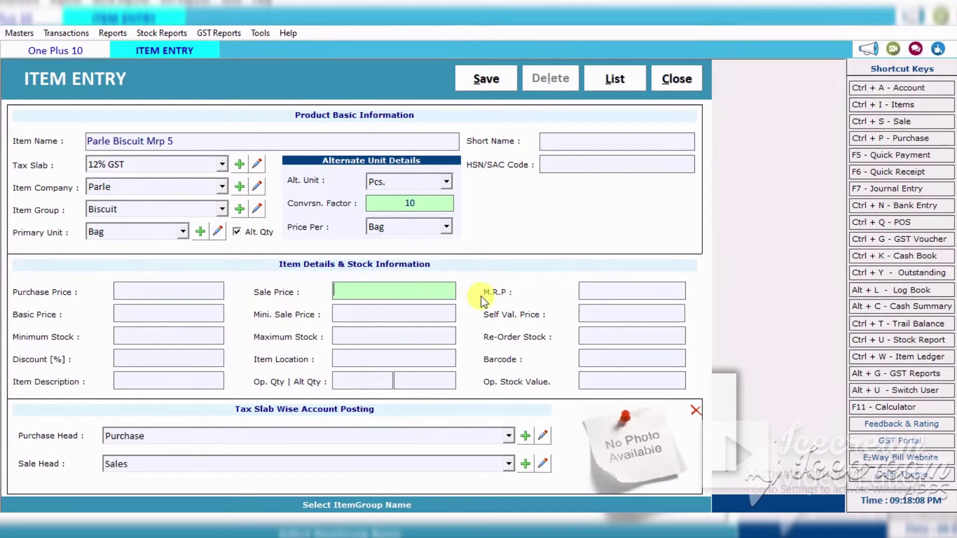
left_click(591, 291)
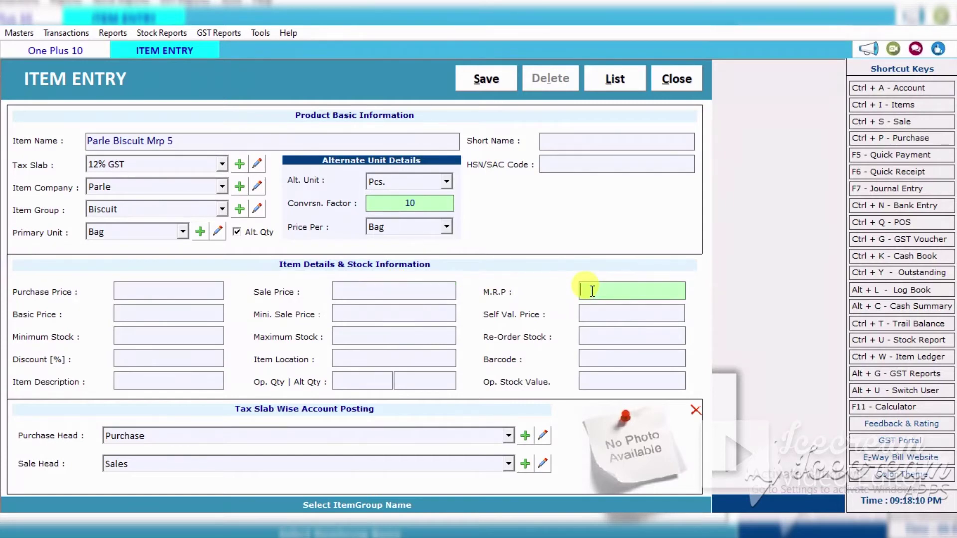
type("5")
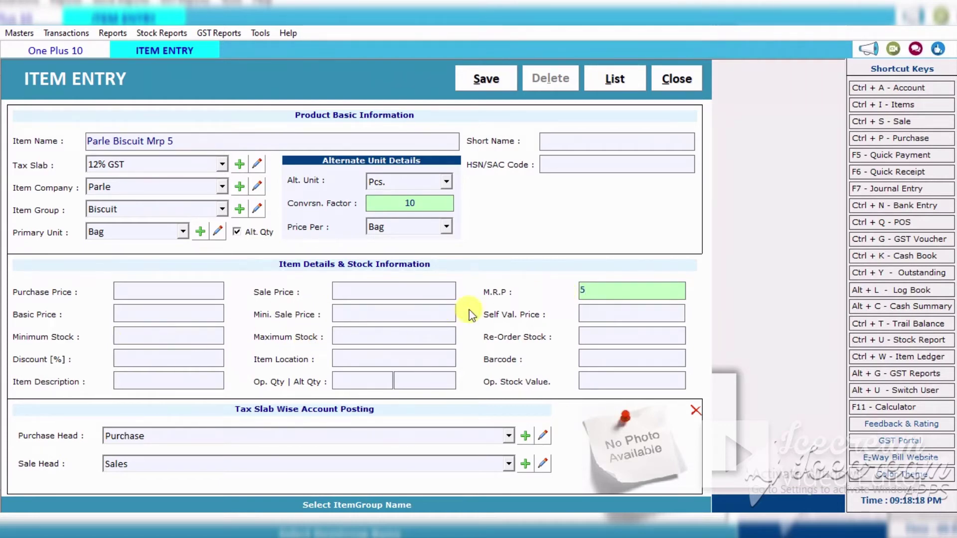
Examine the item's barcode, discount, description, opening quantity and opening alternate quantity fields
left_click(601, 359)
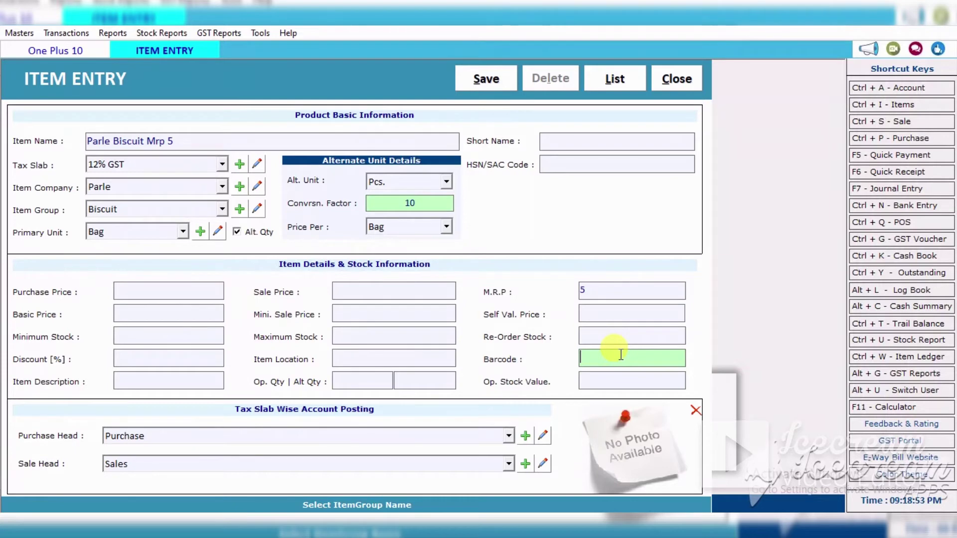
left_click(149, 359)
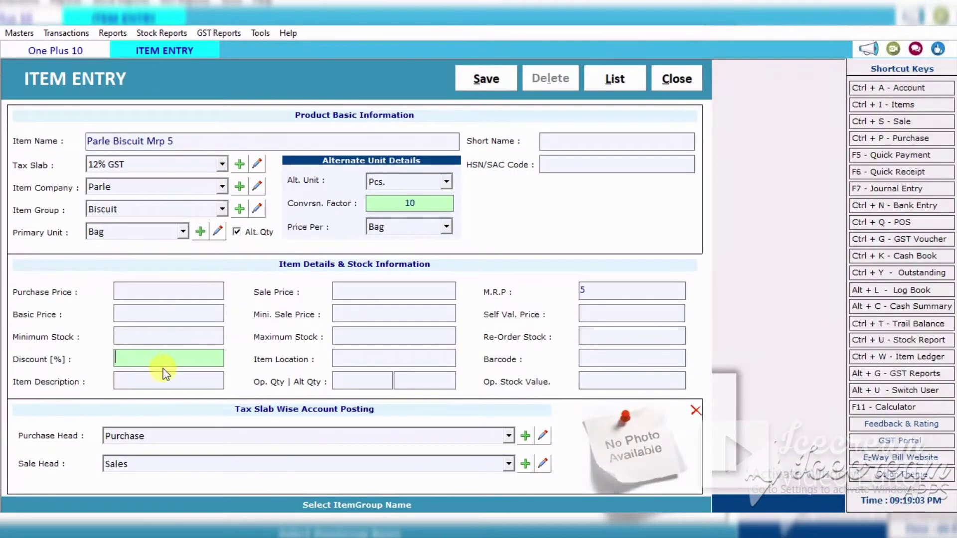
left_click(158, 383)
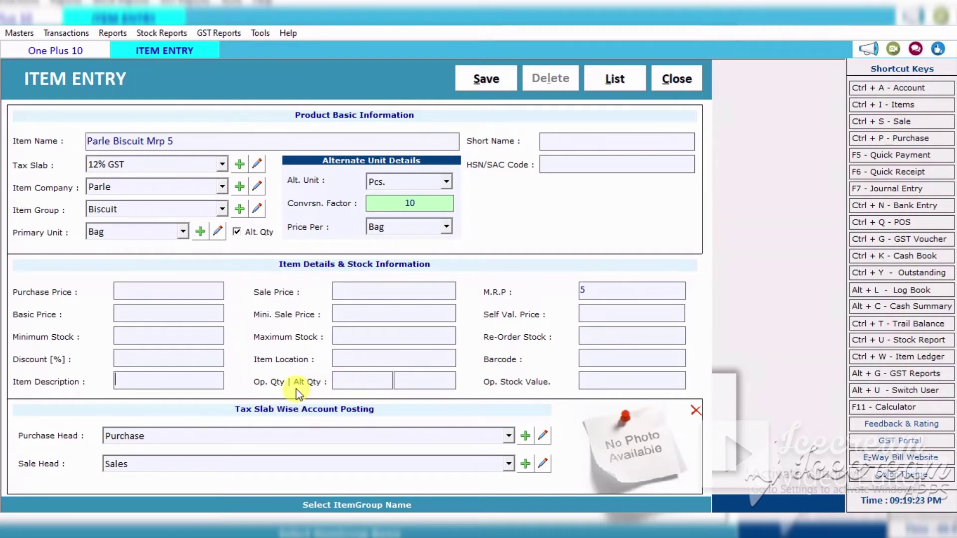
left_click(356, 380)
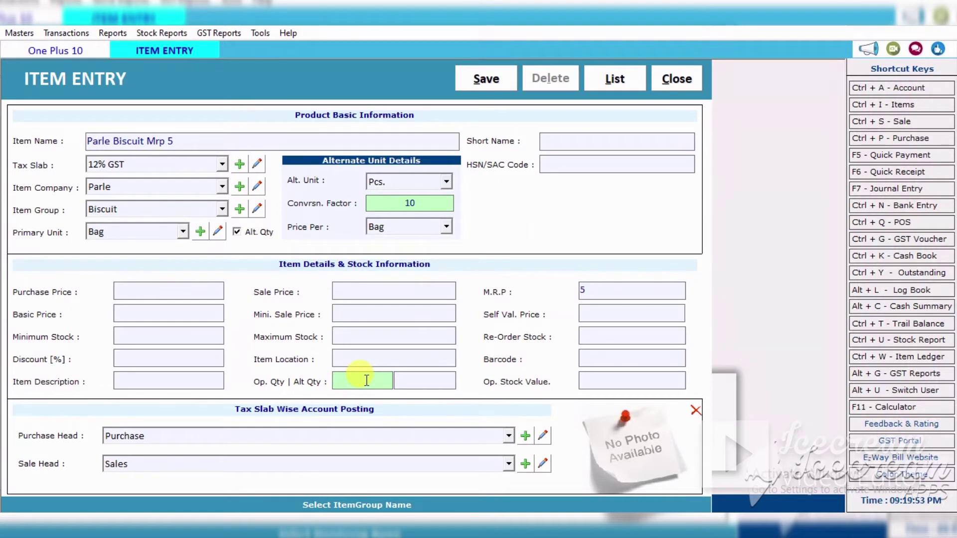
left_click(413, 381)
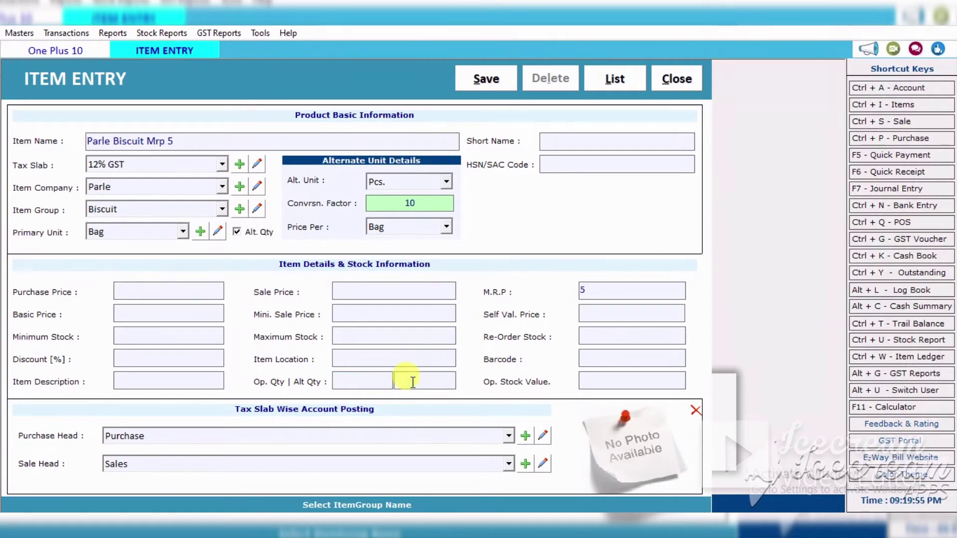
Turn the alternate quantity off to view the single opening stock quantity field, and turn it back on
left_click(237, 232)
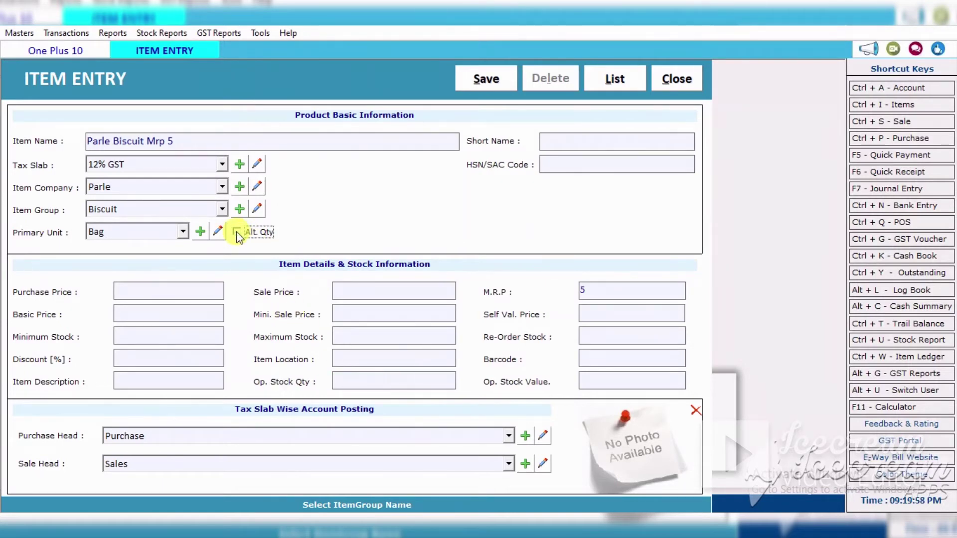
left_click(363, 380)
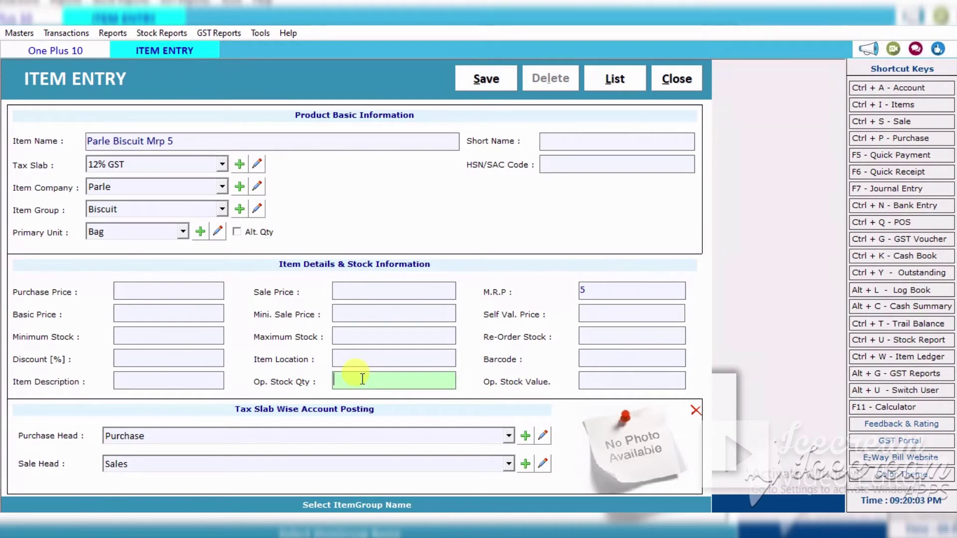
left_click(243, 232)
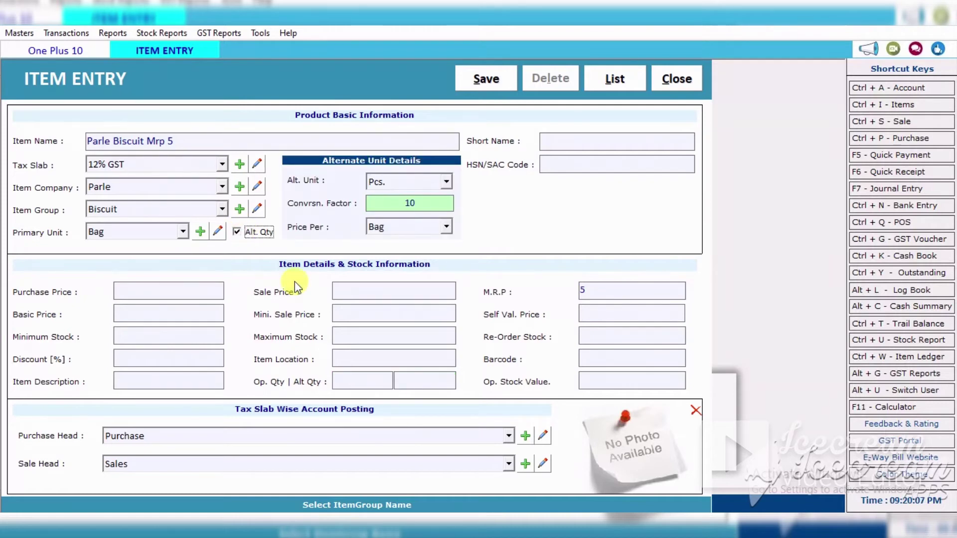
Set the opening alternate quantity to 100, leaving the primary opening quantity empty, and save the item
left_click(376, 379)
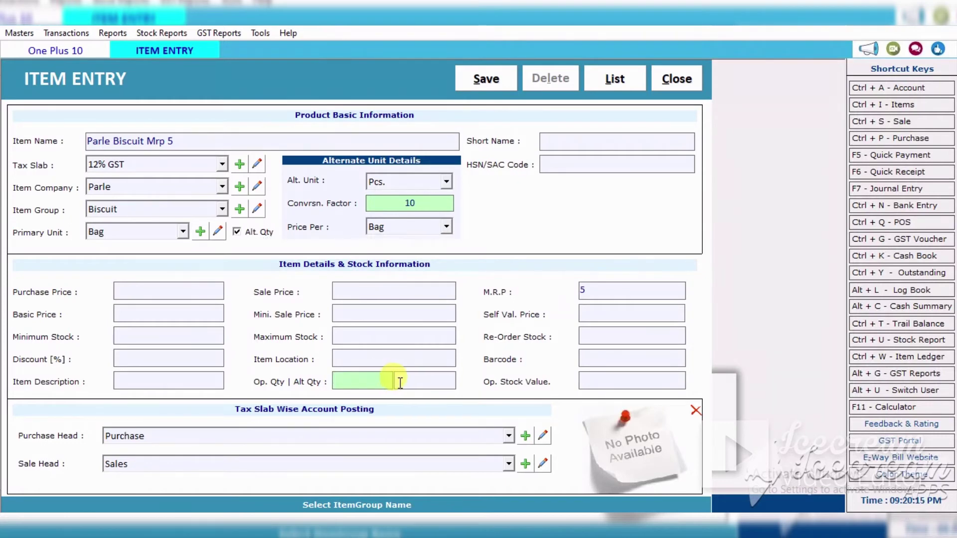
type("100")
key("BackSpace")
key("BackSpace")
key("BackSpace")
left_click(400, 383)
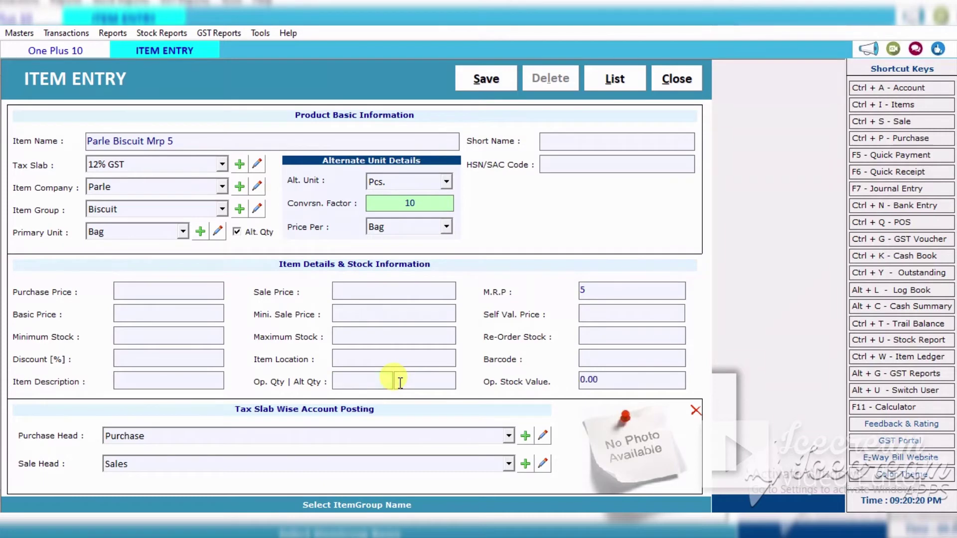
type("100")
key("Return")
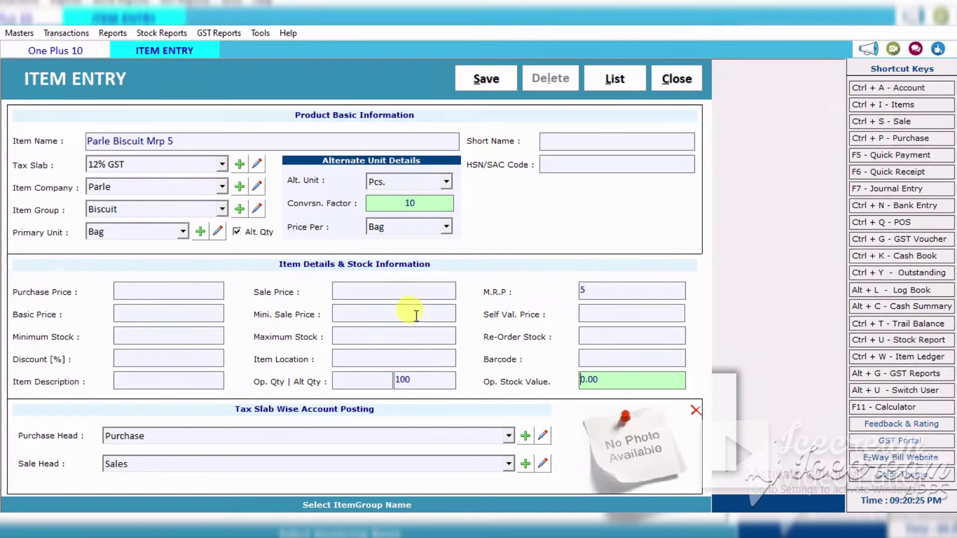
left_click(485, 78)
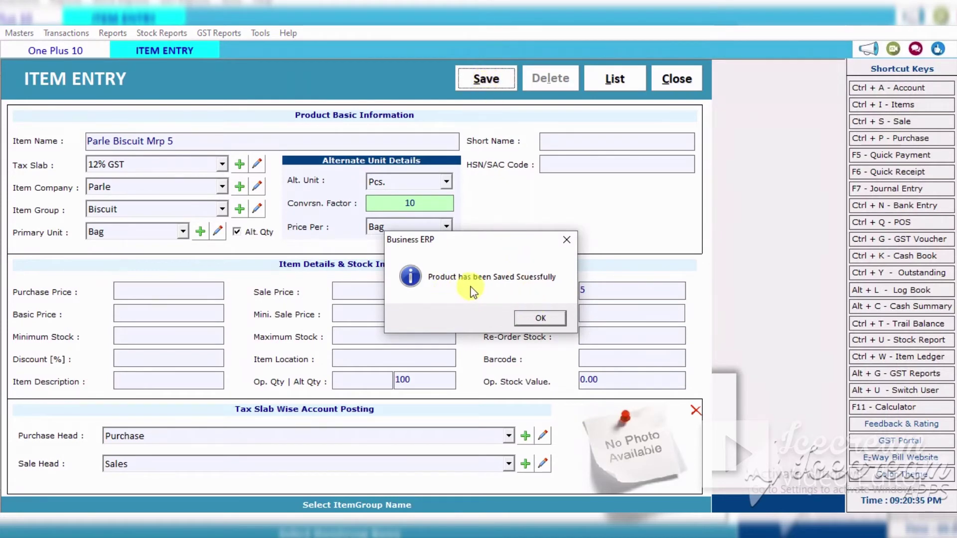
left_click(541, 319)
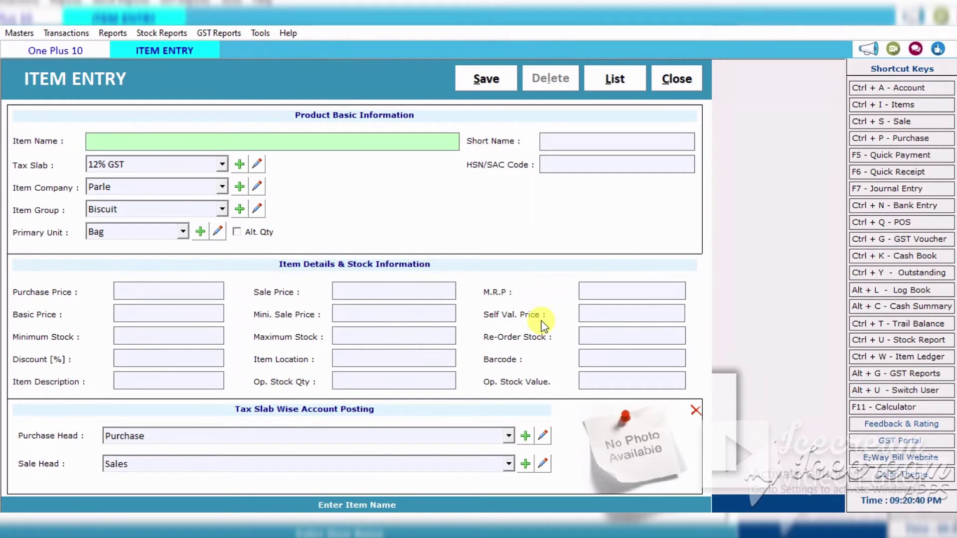
Open the saved Parle Biscuit Mrp 5 record from the item list, update it and close its form
left_click(615, 83)
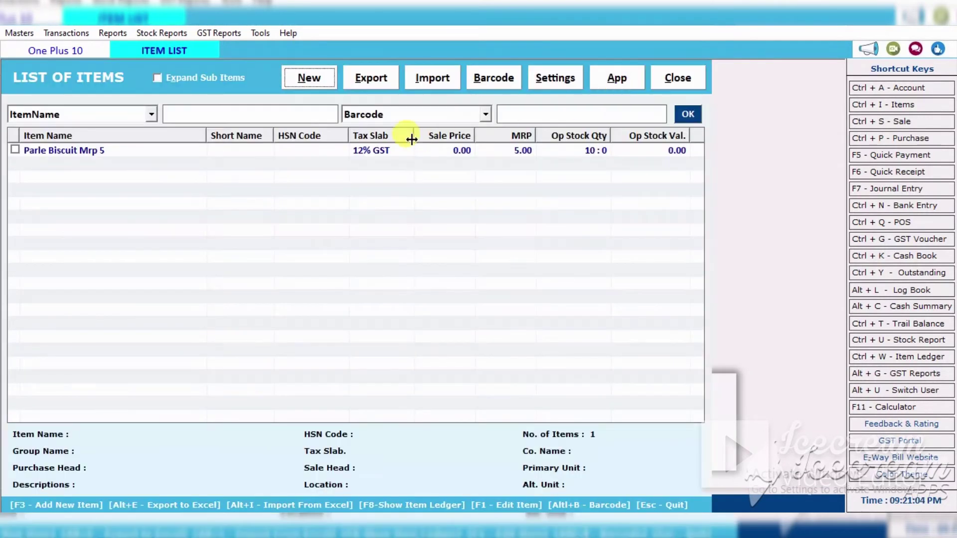
left_click(77, 151)
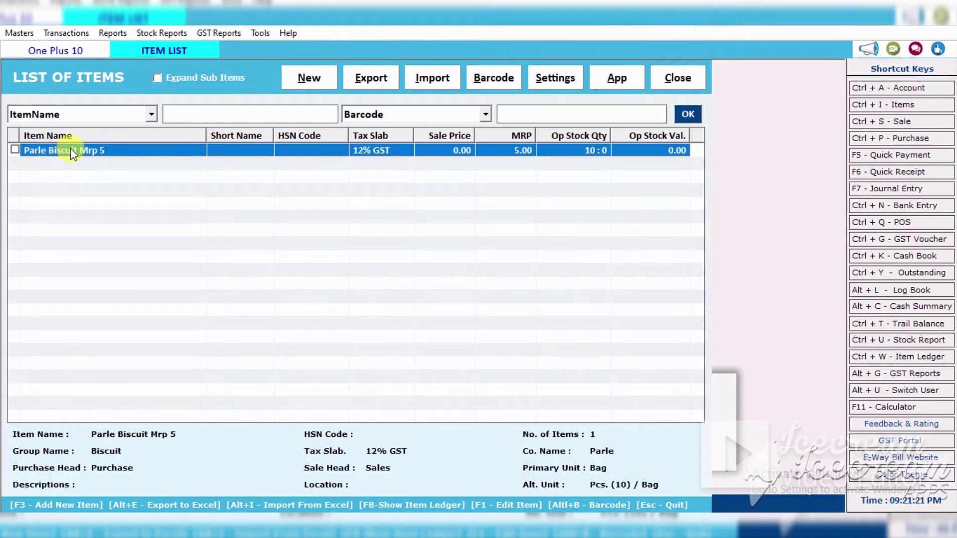
double_click(70, 150)
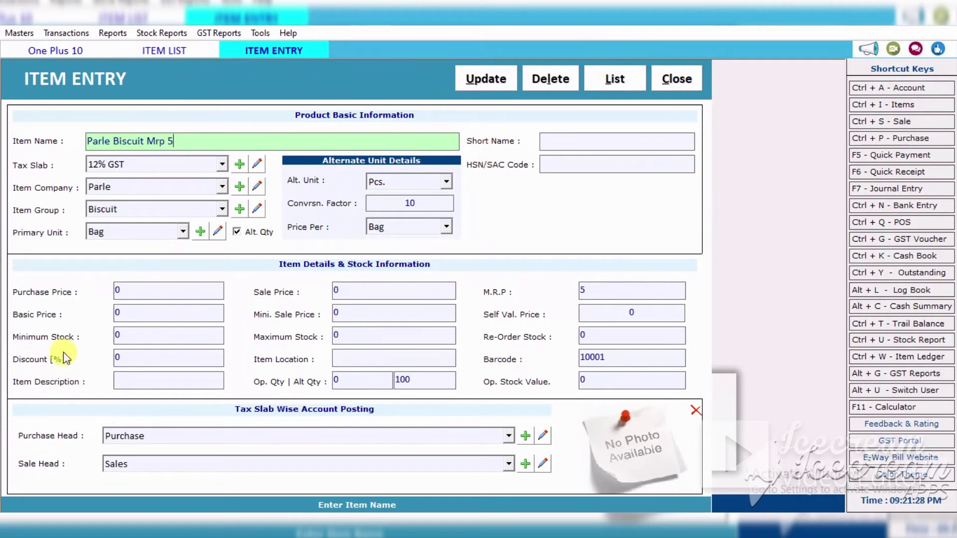
left_click(486, 83)
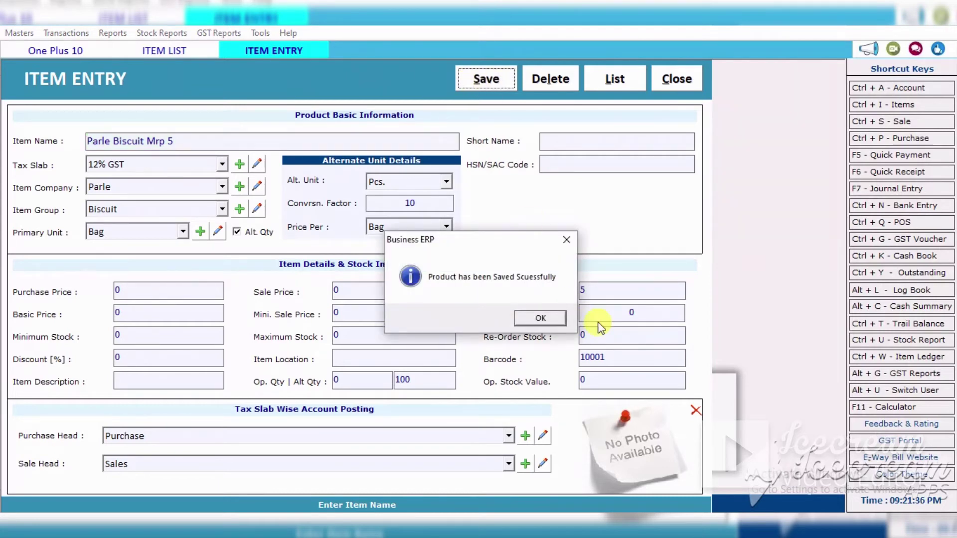
left_click(542, 318)
left_click(694, 82)
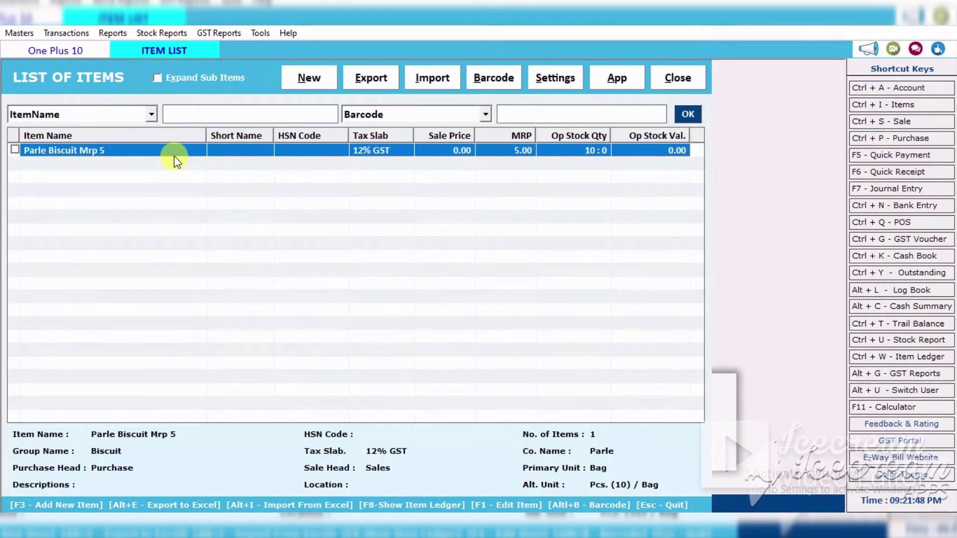
Reopen the Parle Biscuit Mrp 5 record to review its stored details, closing it without changes
double_click(140, 150)
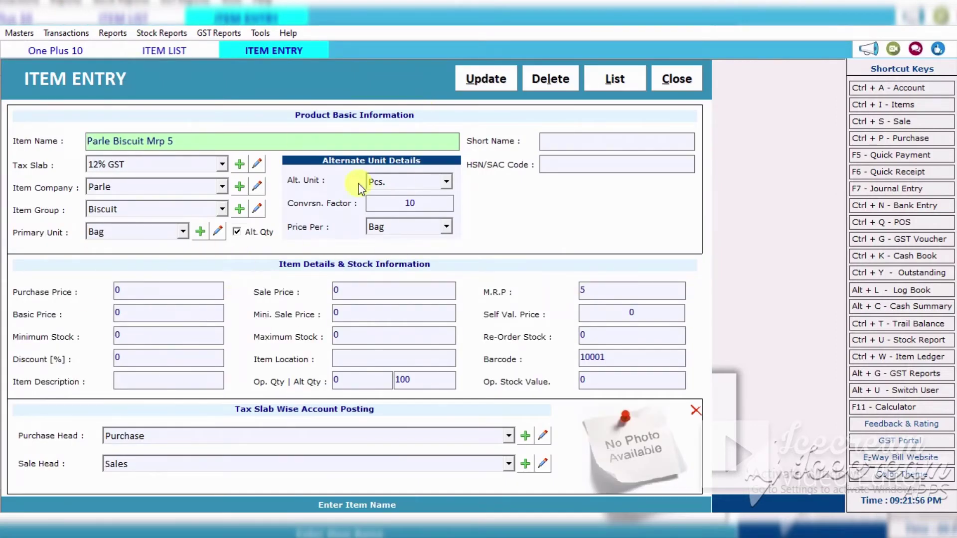
left_click(678, 79)
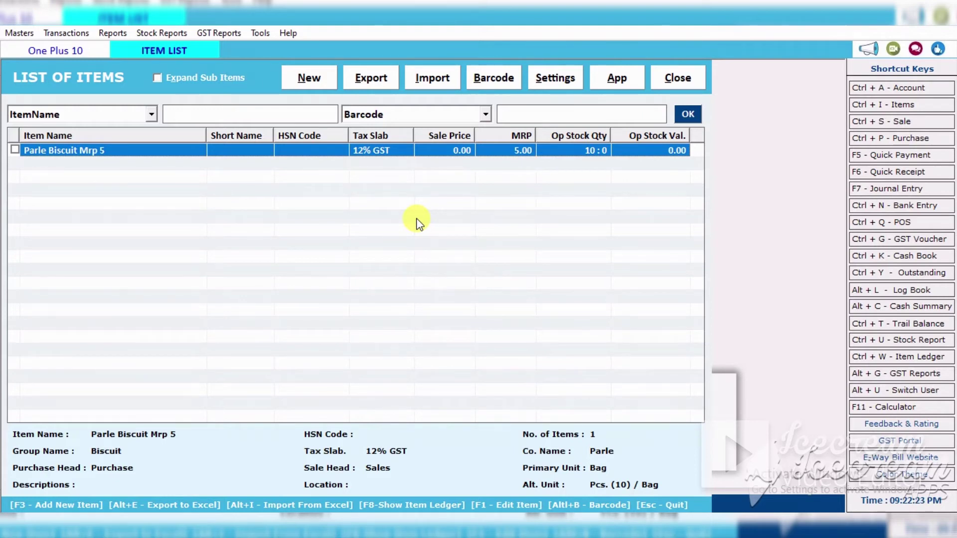
double_click(134, 151)
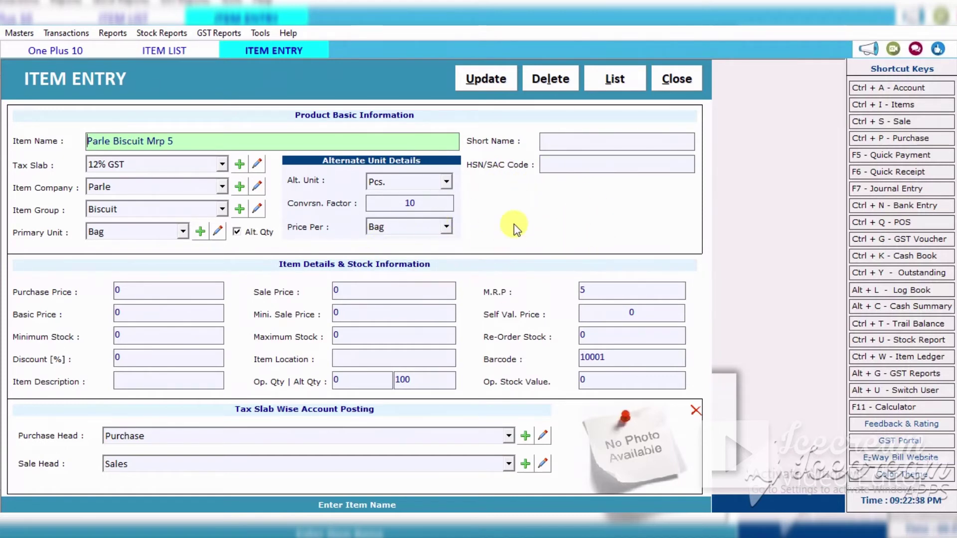
left_click(672, 81)
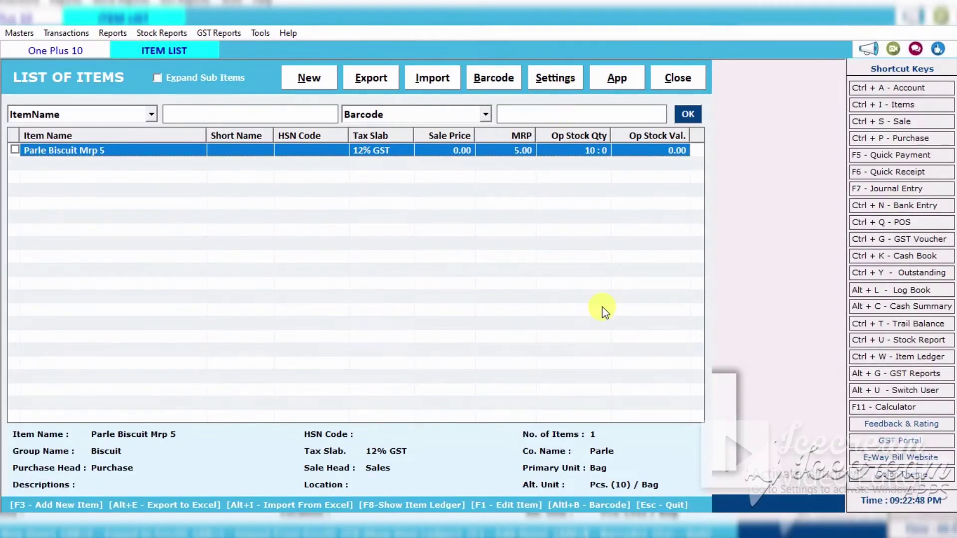
left_click(652, 523)
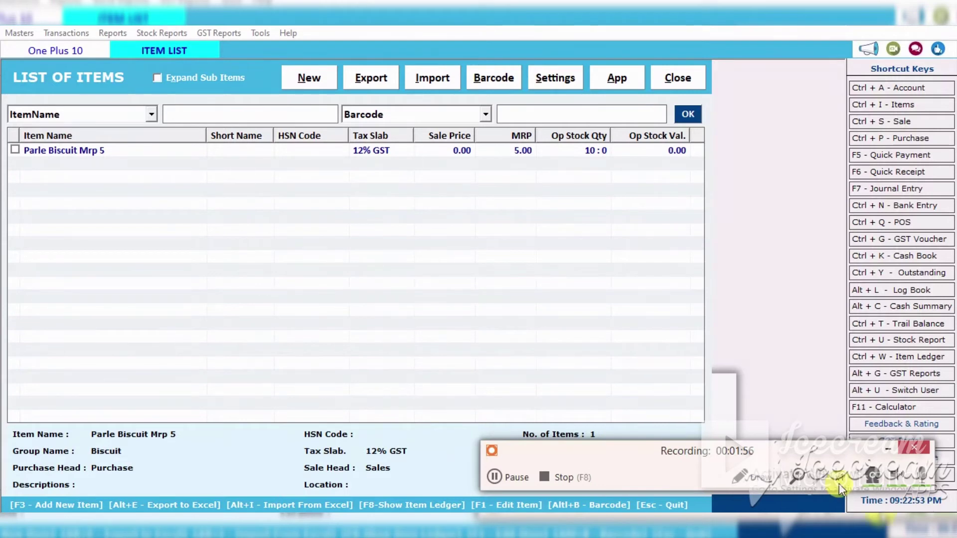
left_click(749, 388)
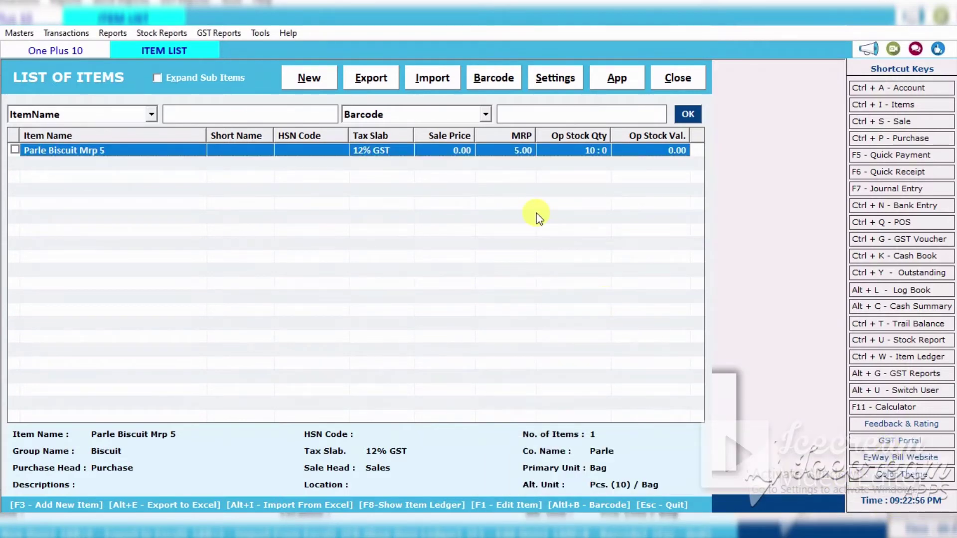
Open the item list settings and enable serial number tracking
left_click(559, 79)
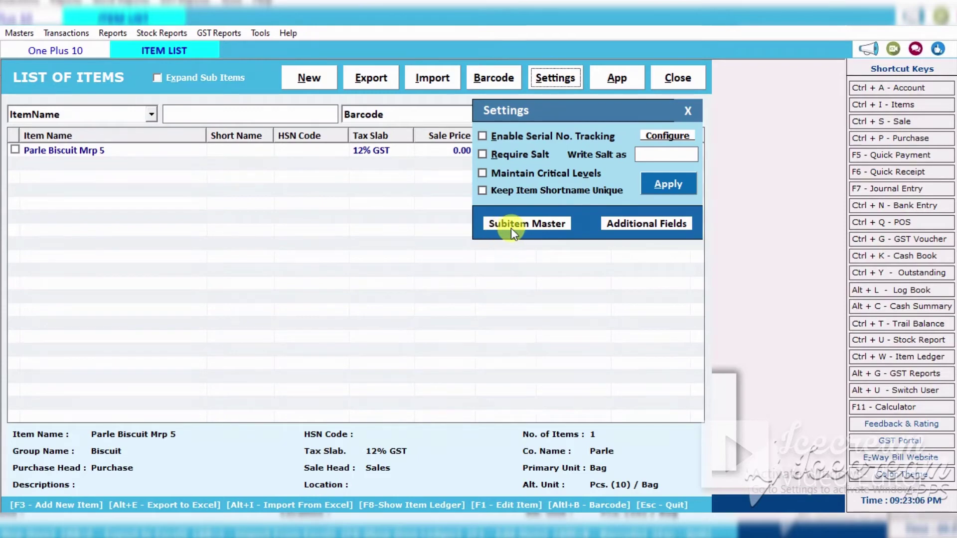
key("alt")
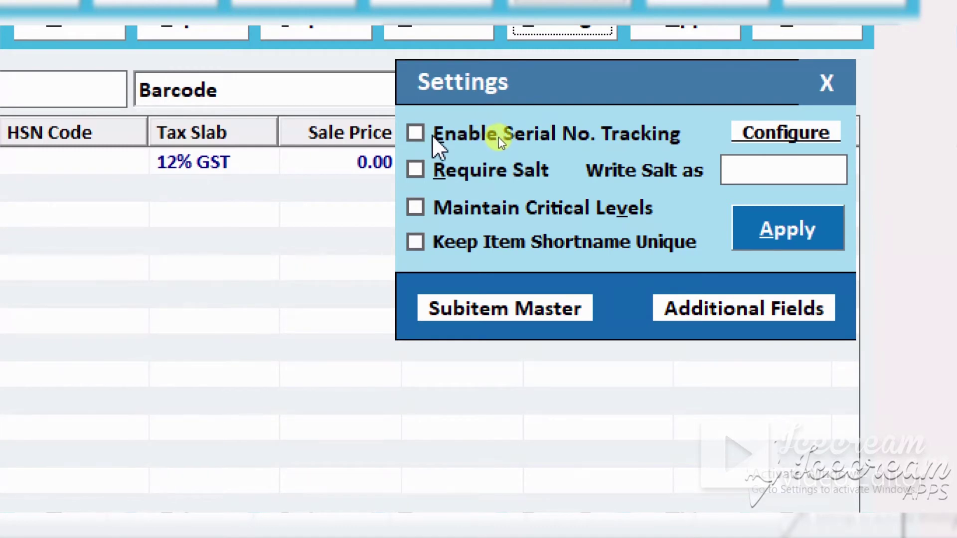
left_click(415, 134)
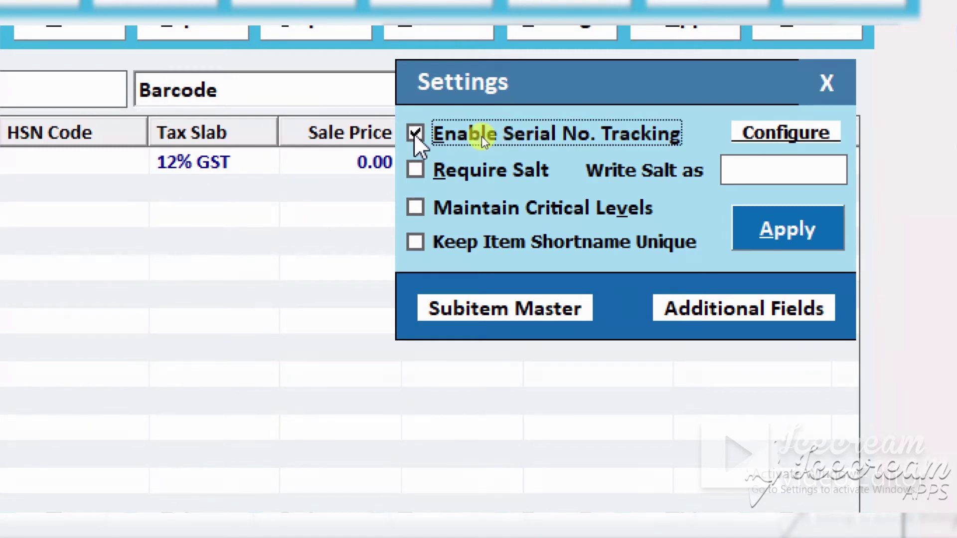
left_click(481, 136)
left_click(482, 136)
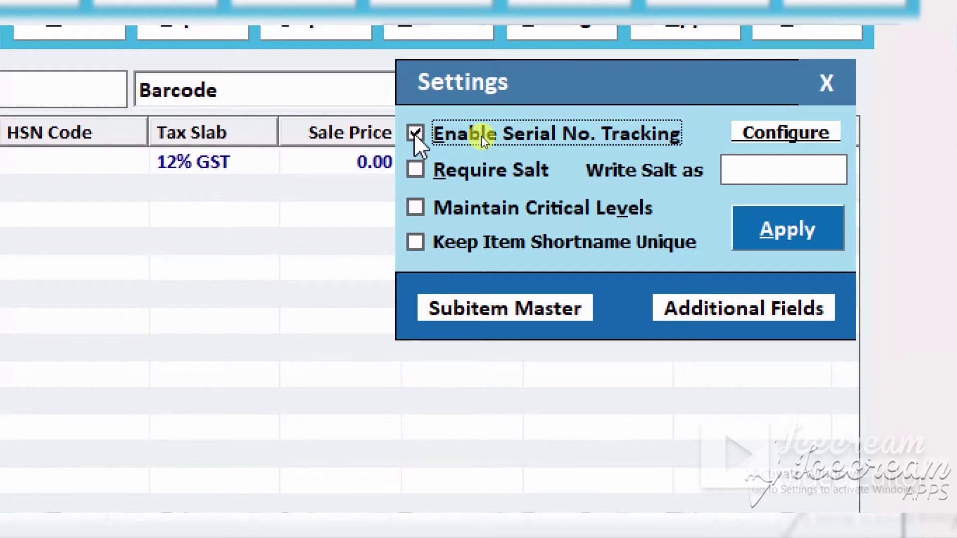
In the Subitem Master settings, set the number of sub items to 1 and title it Batch No
left_click(492, 314)
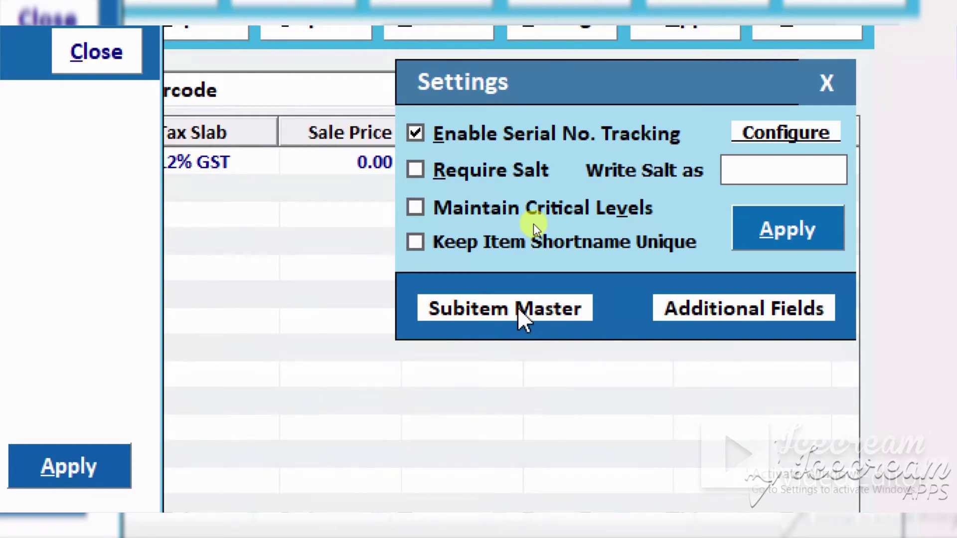
key("Escape")
left_click(491, 309)
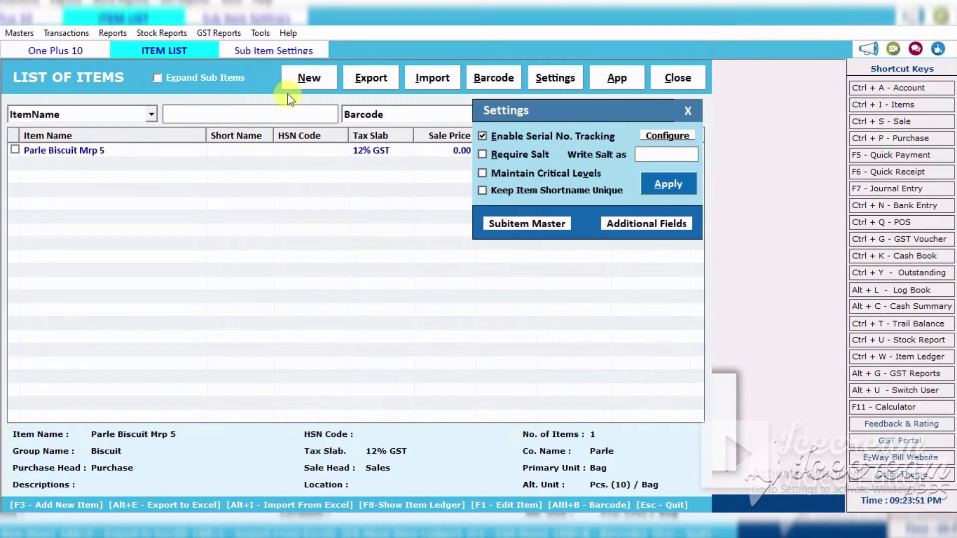
left_click(250, 50)
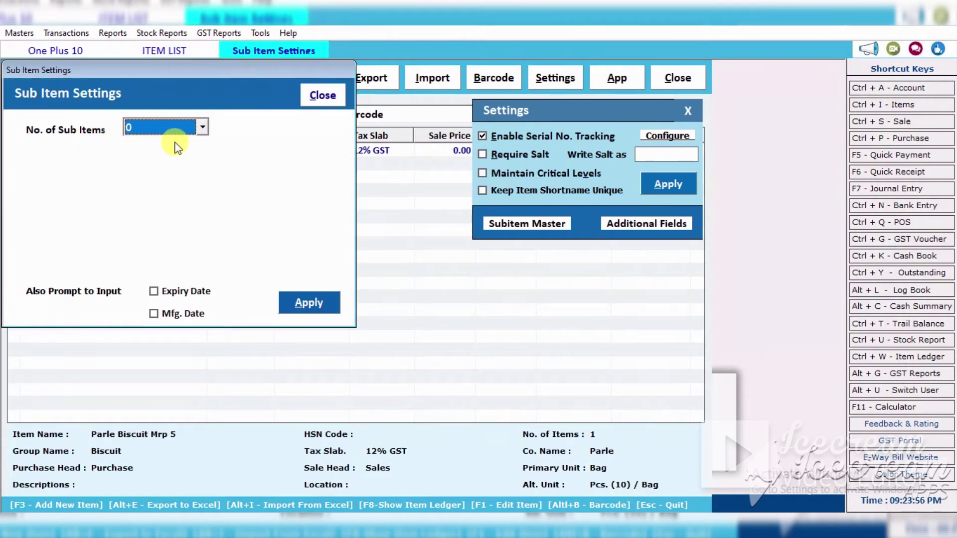
left_click(197, 129)
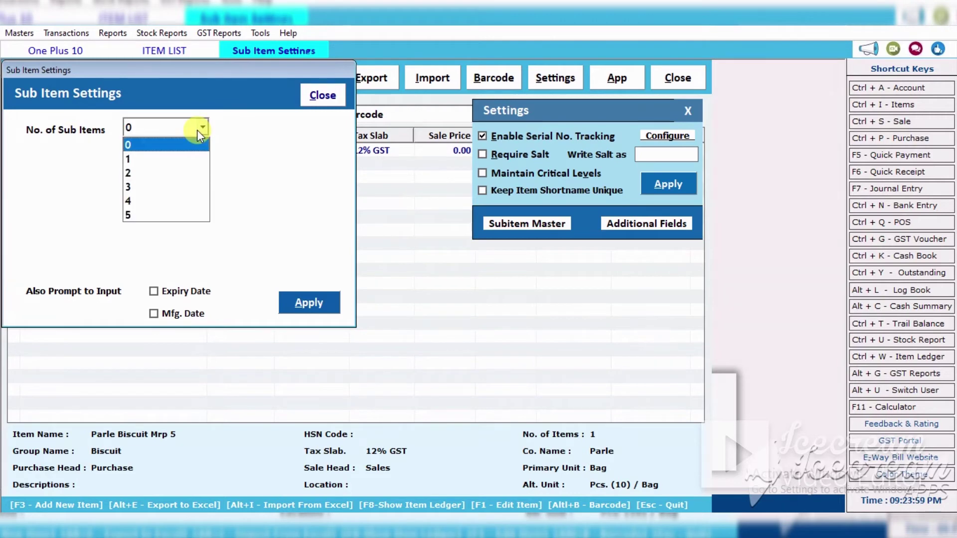
left_click(193, 161)
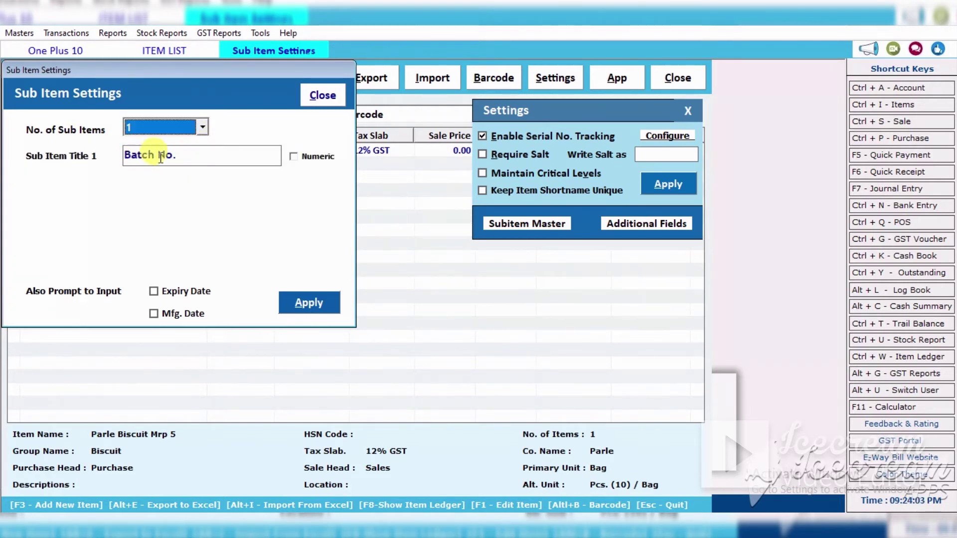
left_click(188, 154)
left_click_drag(184, 154, 120, 162)
type("Batc")
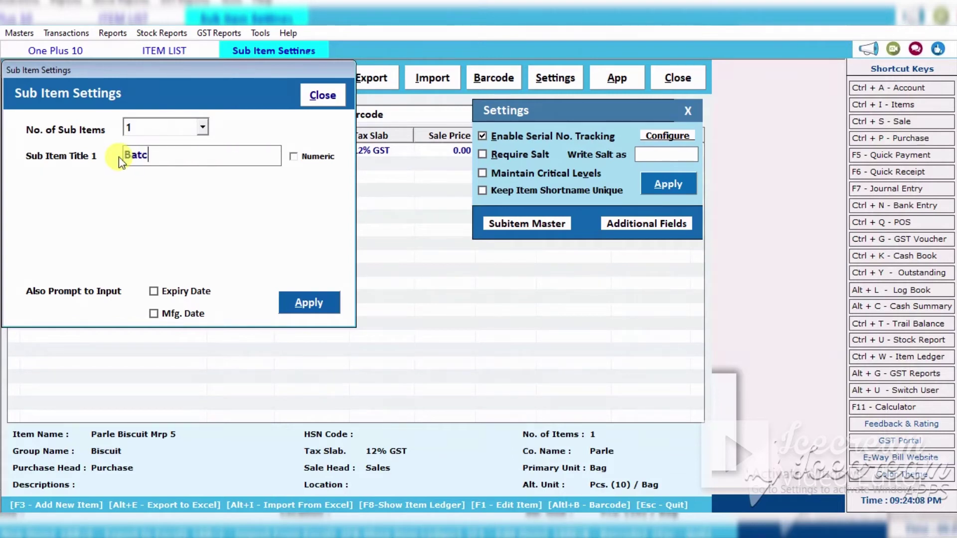
type("h No.")
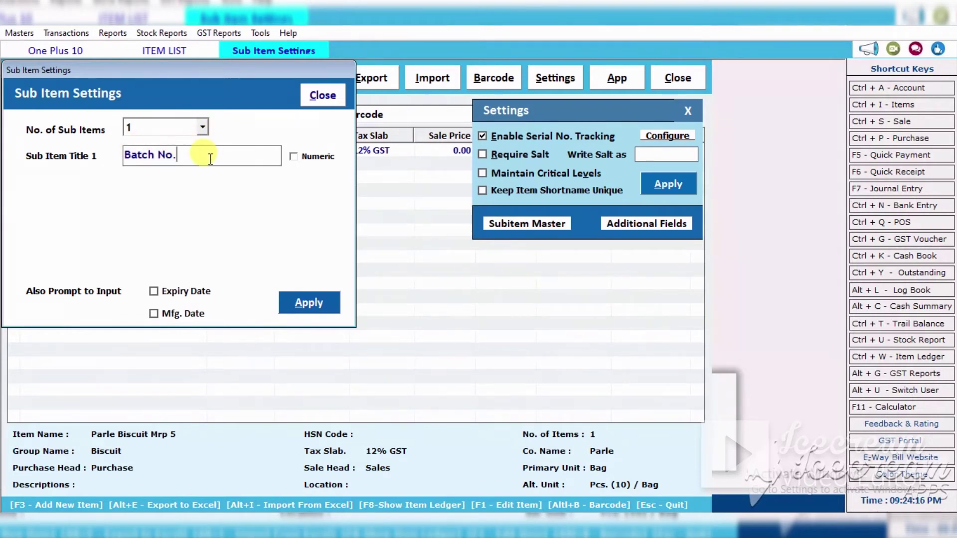
Review the available choices for the number of sub items, keeping 1 selected
left_click(208, 128)
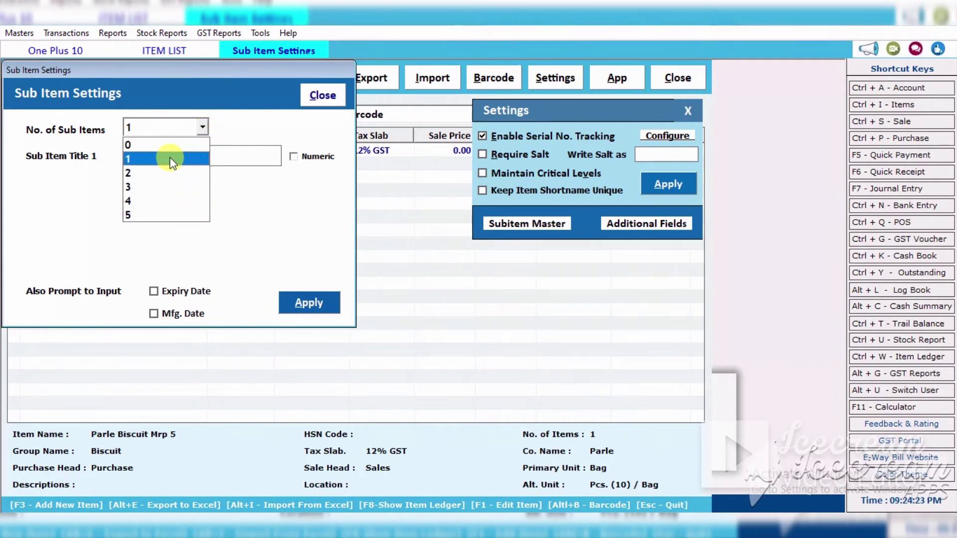
left_click(228, 182)
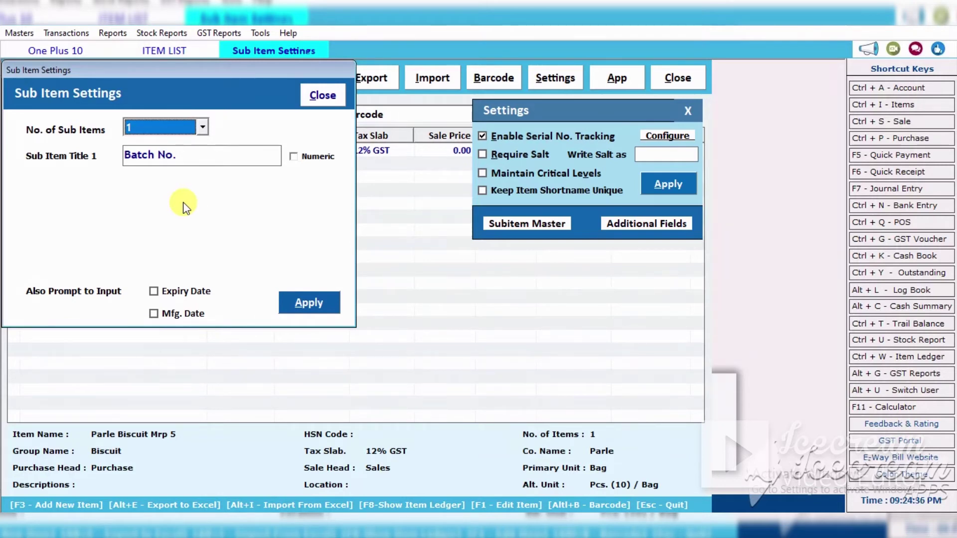
left_click(202, 127)
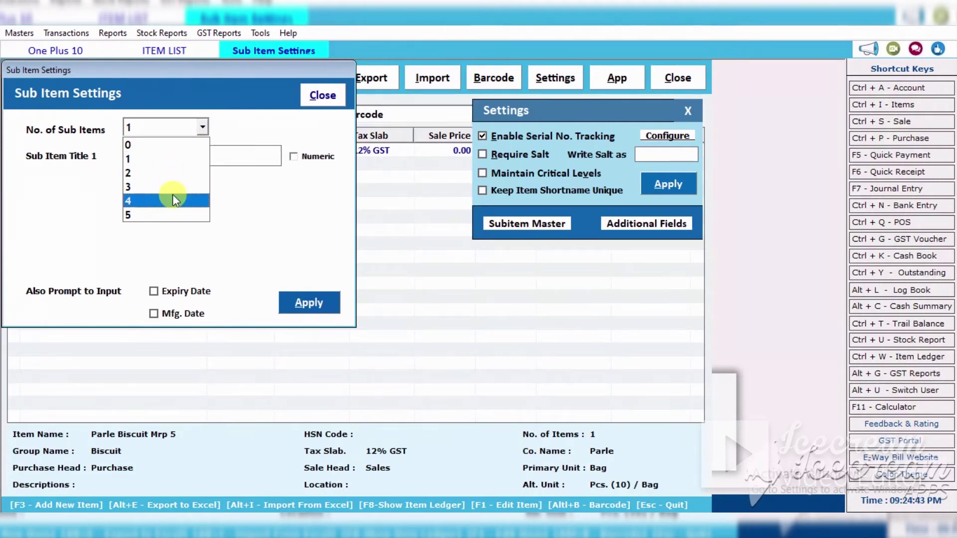
left_click(162, 159)
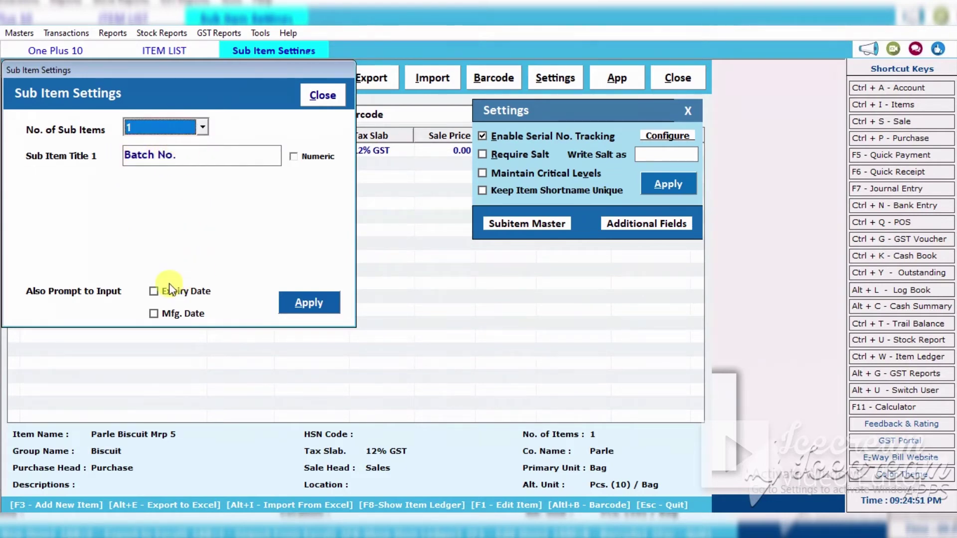
Enable the Expiry Date and Mfg. Date prompts, apply the sub item settings and close their window
left_click(153, 291)
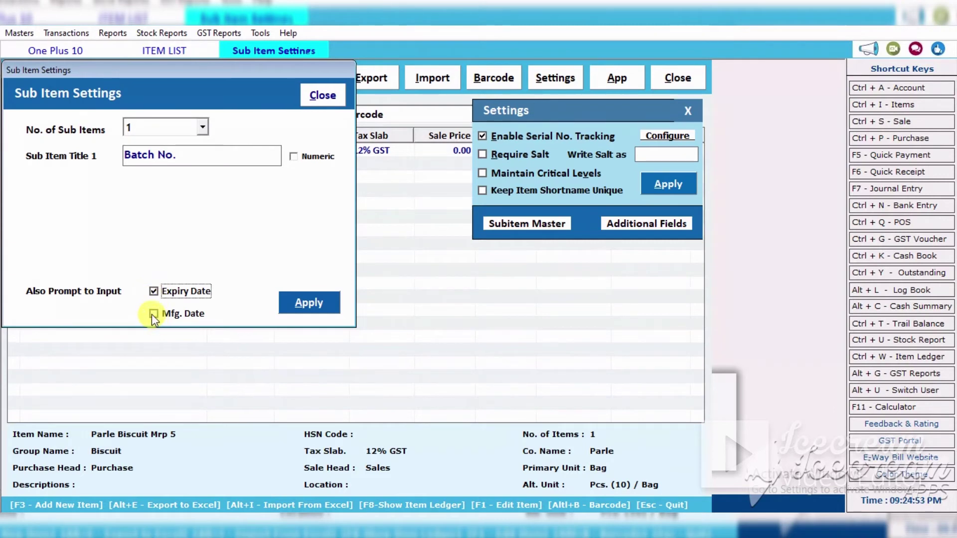
left_click(152, 314)
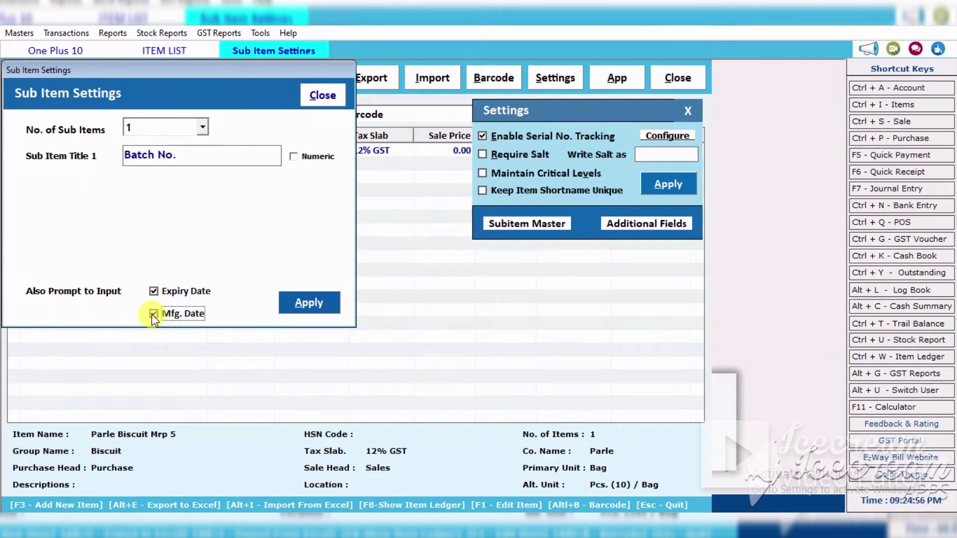
left_click(309, 302)
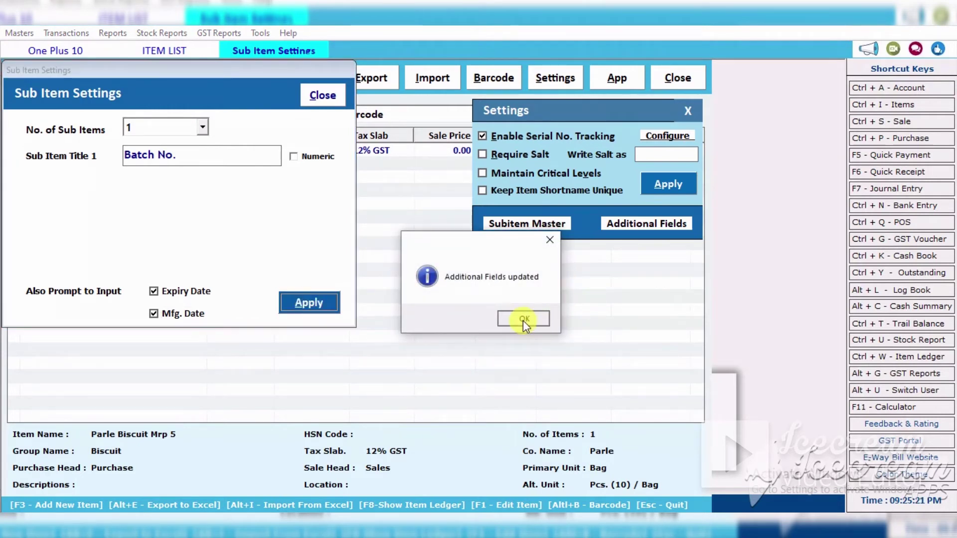
left_click(522, 320)
left_click(323, 95)
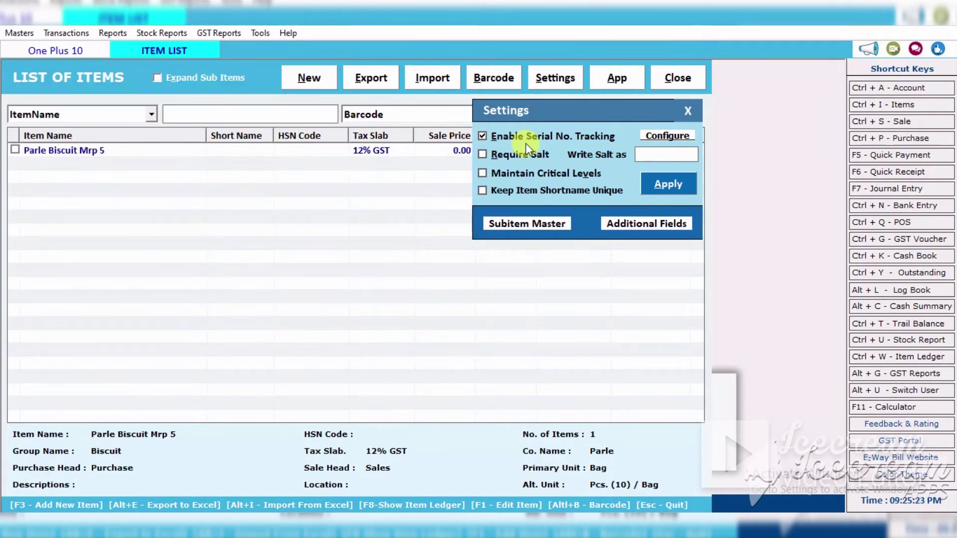
Apply the item list settings and refresh the list of items
left_click(665, 187)
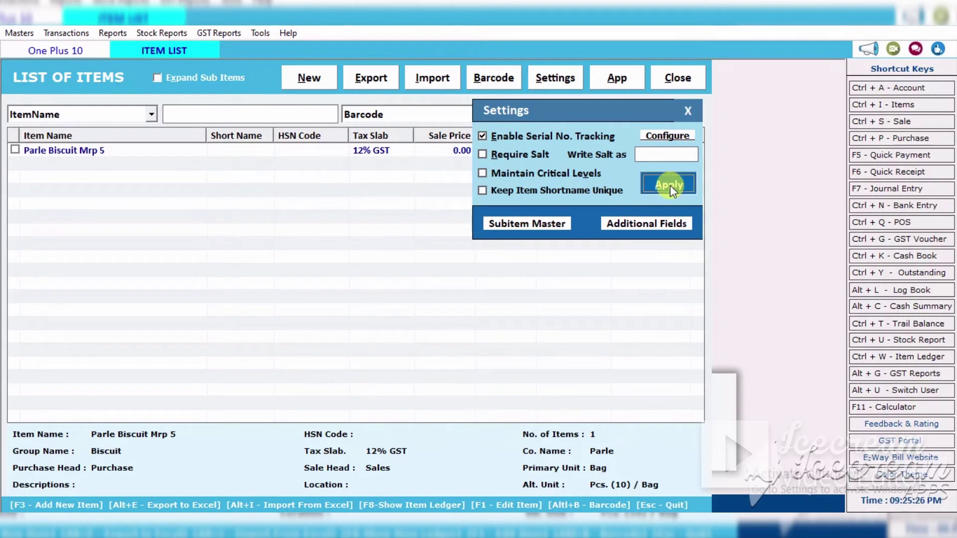
left_click(496, 318)
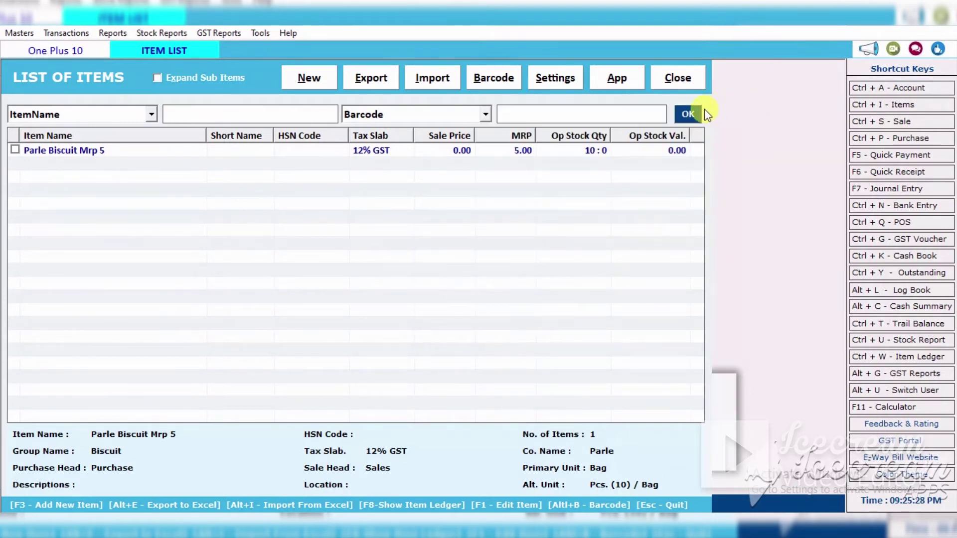
left_click(684, 114)
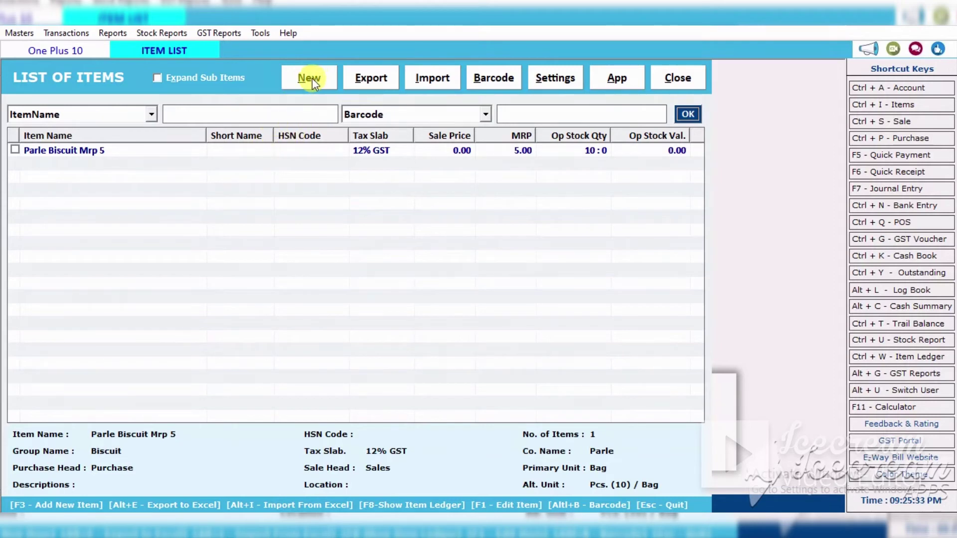
Open the Parle Biscuit Mrp 5 record and turn its serial number tracking on and back off
double_click(250, 150)
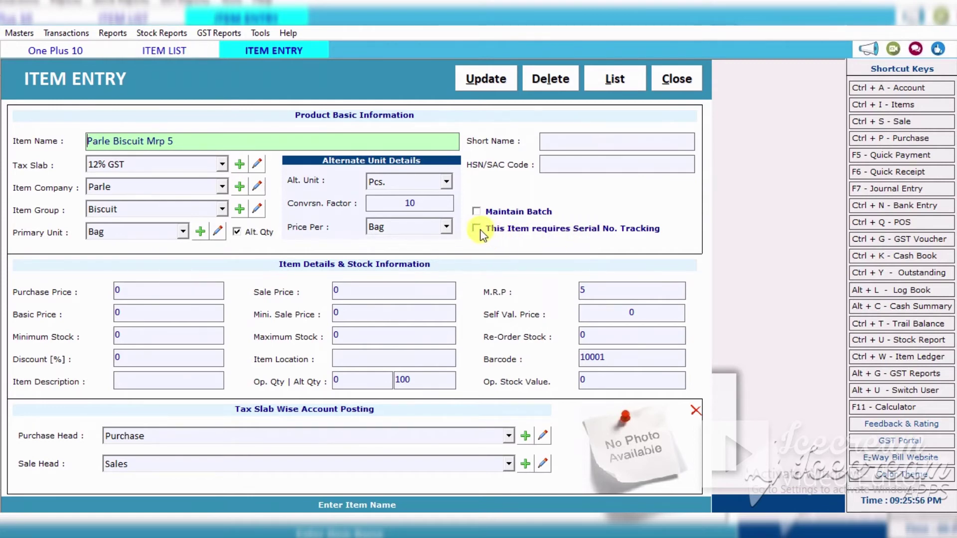
left_click(518, 232)
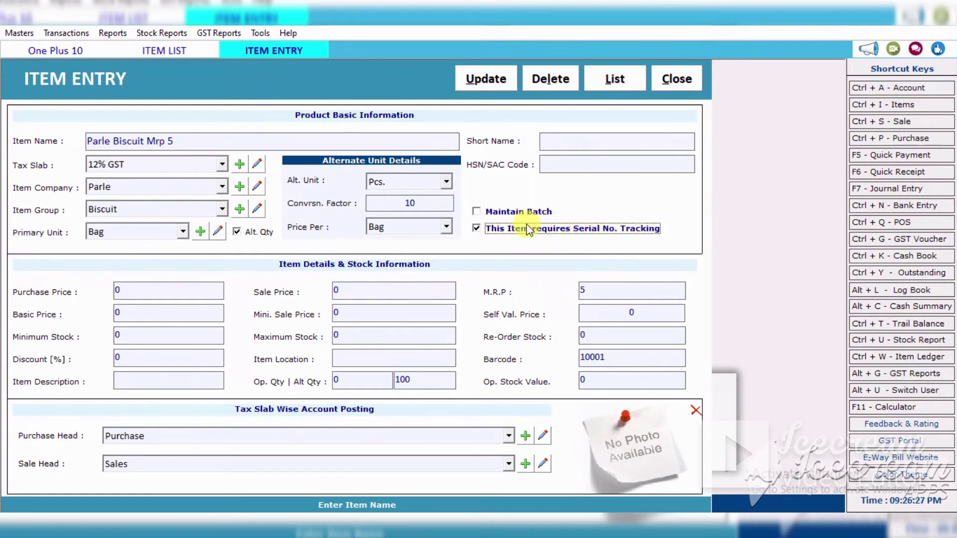
left_click(476, 230)
Turn Maintain Batch on to view the item's batch stock row, and turn it back off
left_click(476, 211)
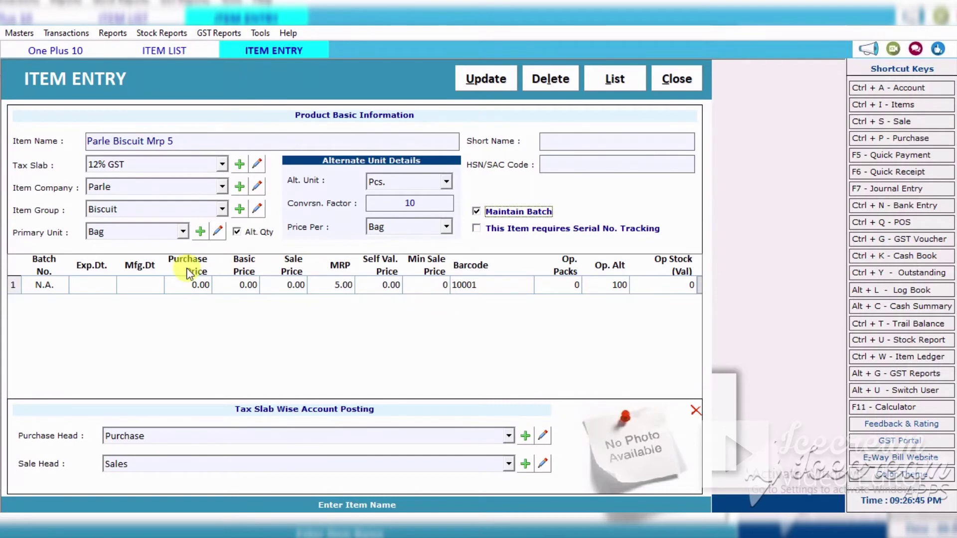
left_click(52, 286)
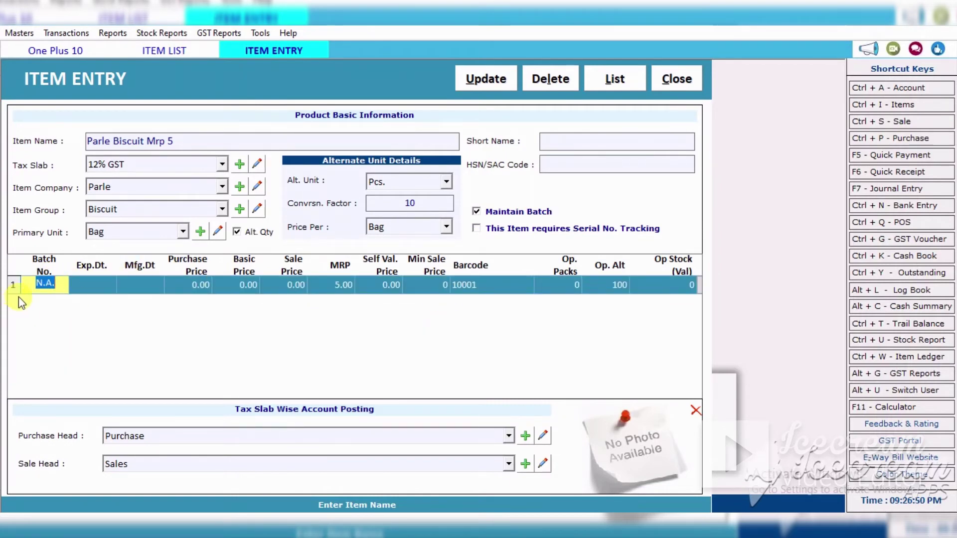
left_click(502, 212)
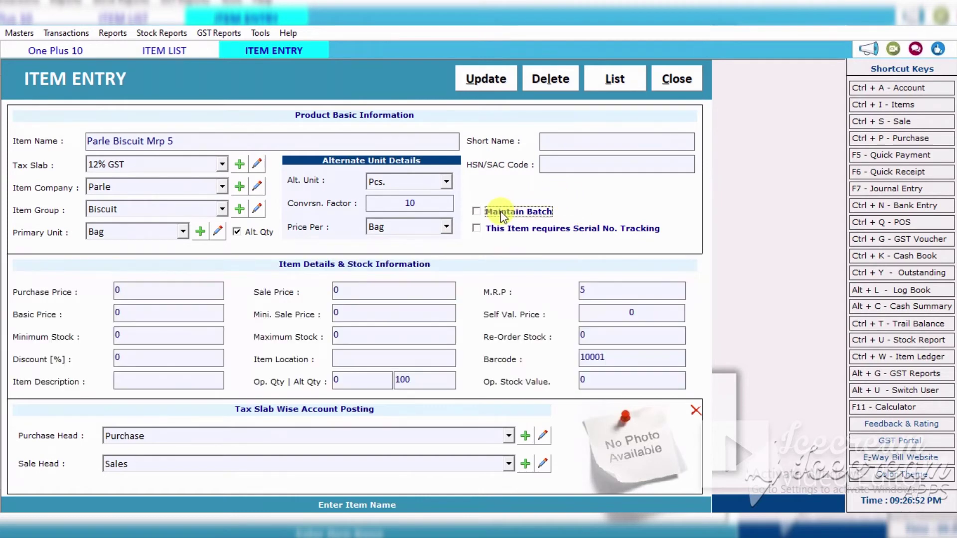
Update the Parle Biscuit Mrp 5 record and close the item entry form
left_click(489, 86)
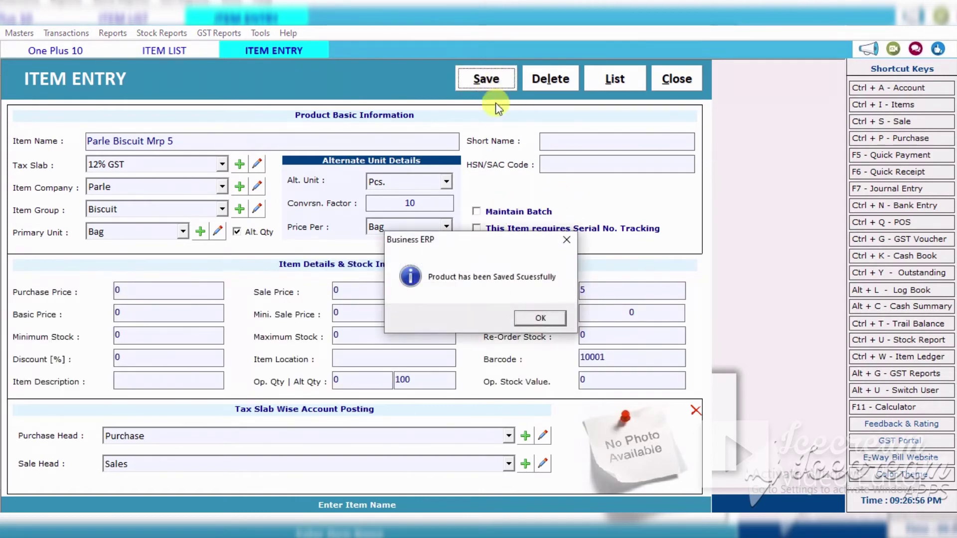
left_click(542, 316)
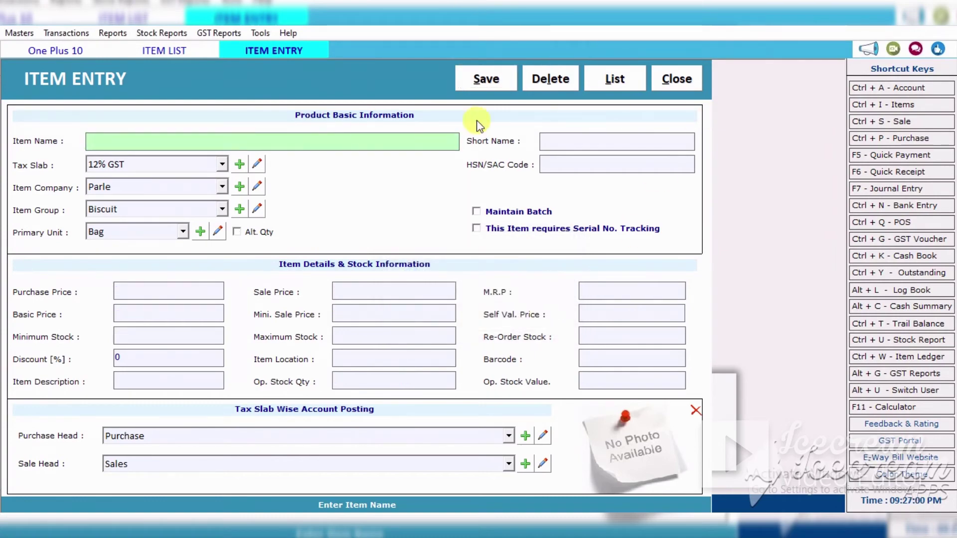
left_click(675, 80)
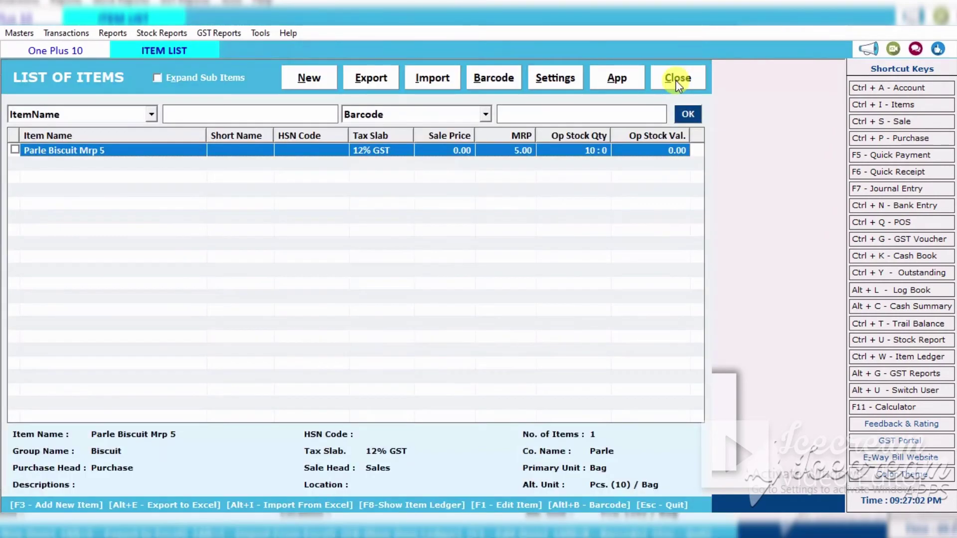
Close and reopen the item list, view a blank item entry form and close it without saving
left_click(677, 79)
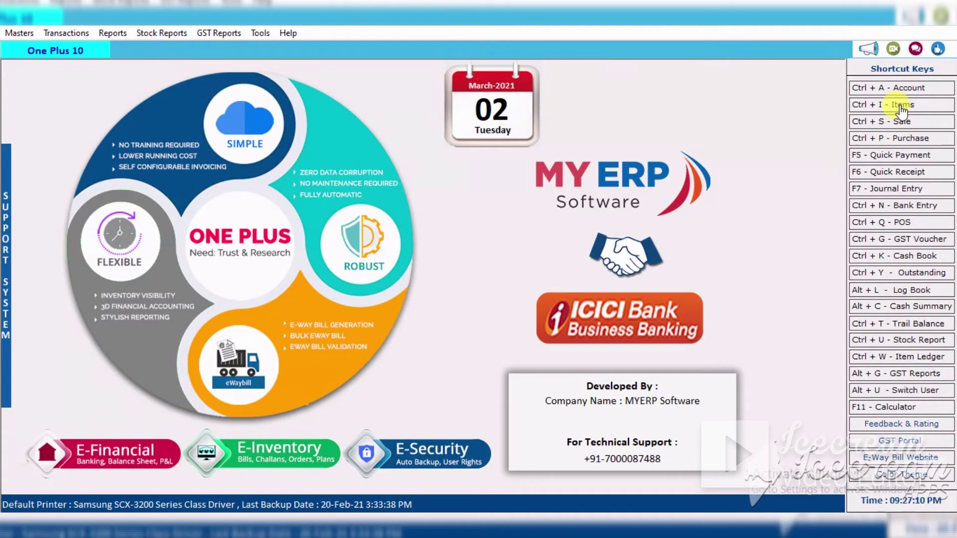
left_click(899, 104)
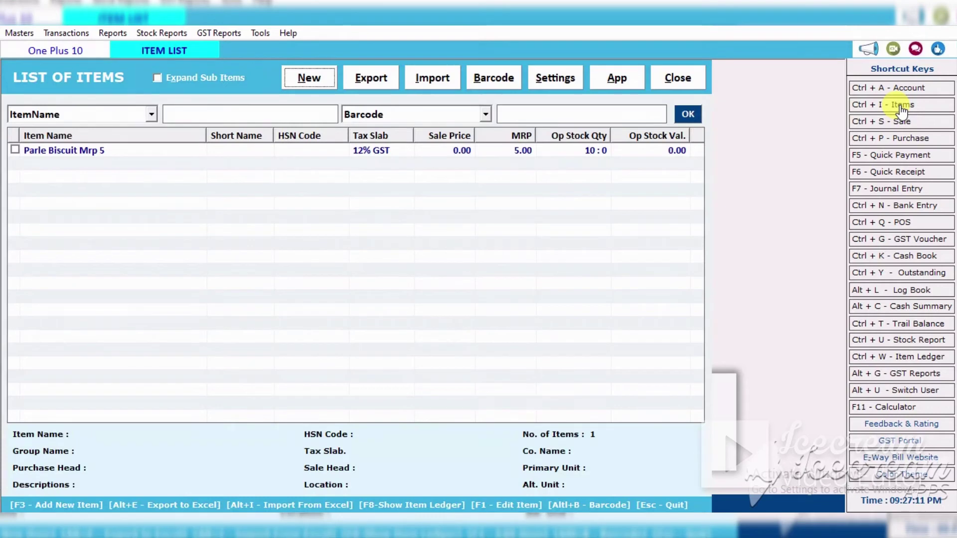
left_click(72, 151)
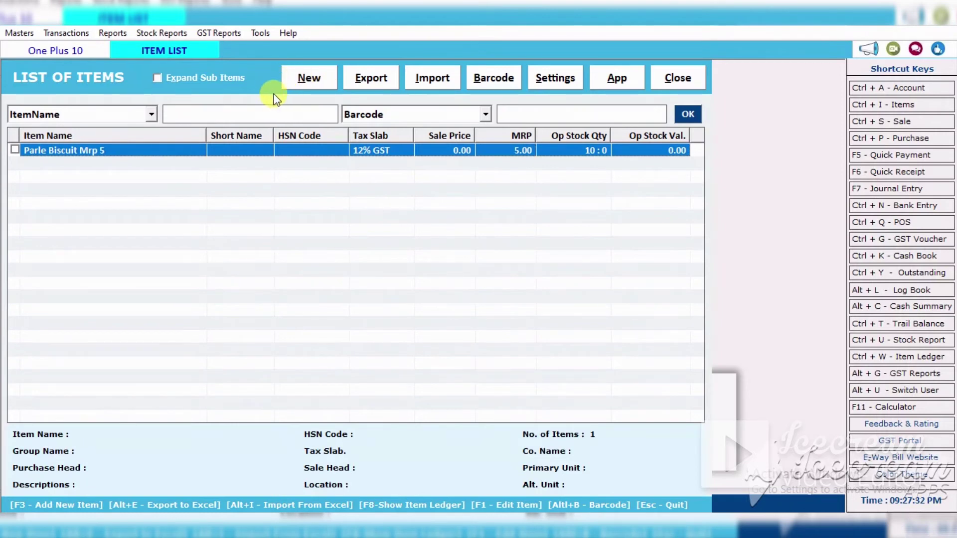
left_click(306, 80)
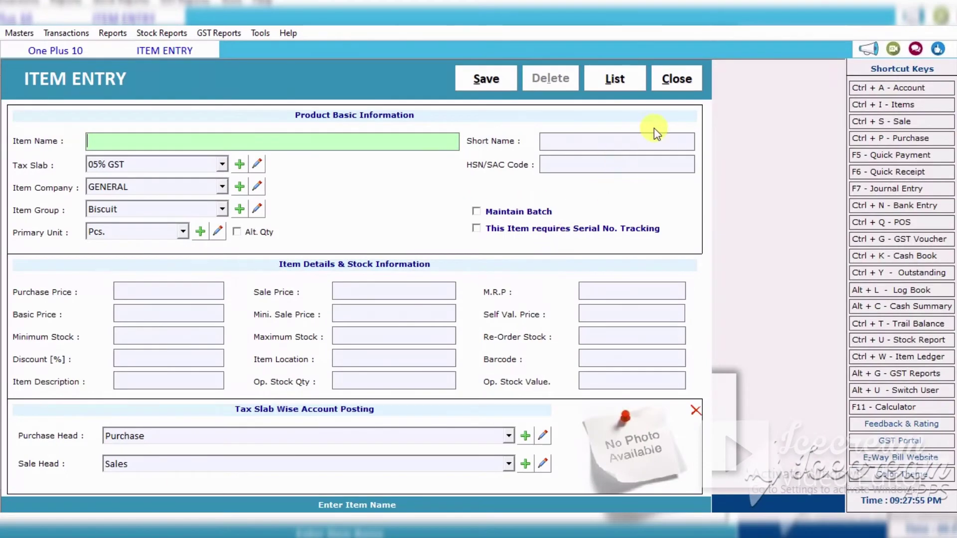
left_click(673, 81)
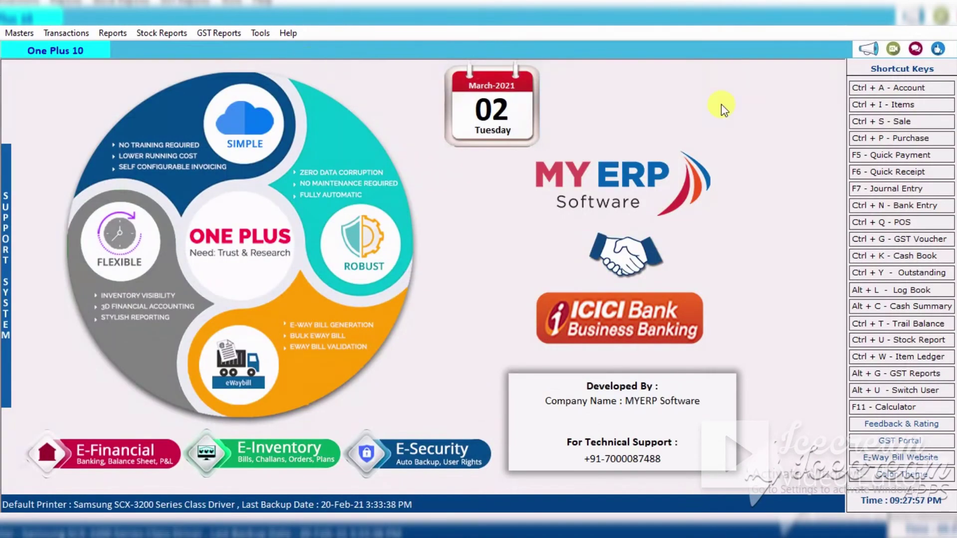
Open the item list and apply its settings with serial number tracking turned off
left_click(889, 104)
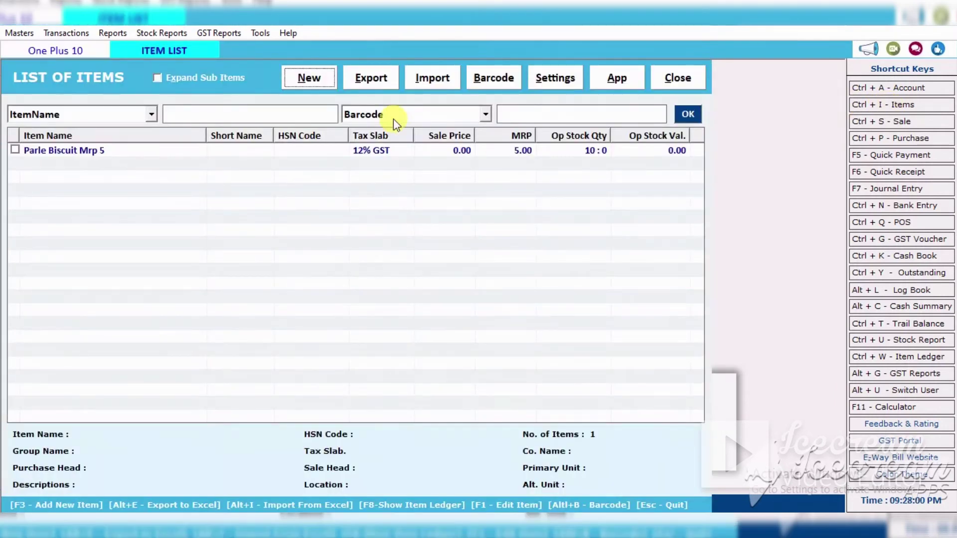
left_click(560, 77)
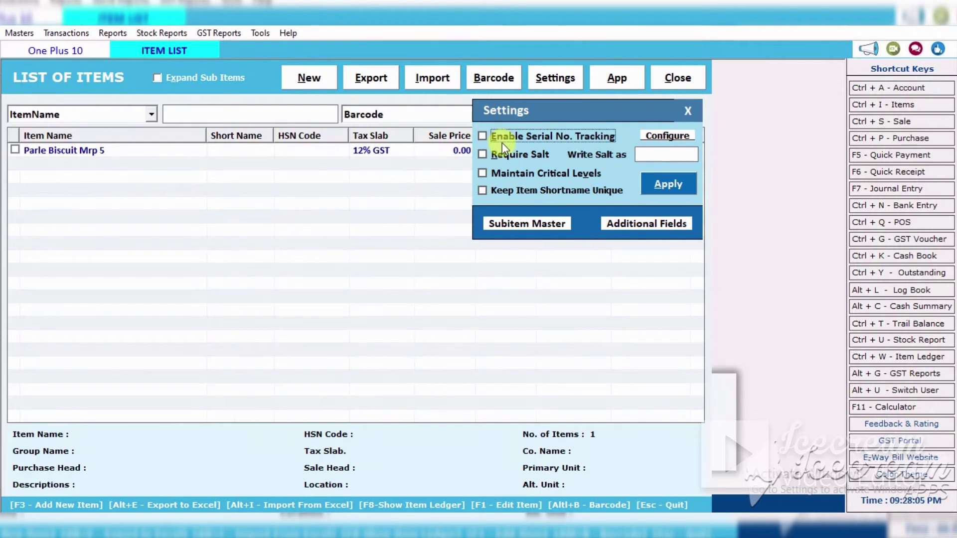
left_click(668, 182)
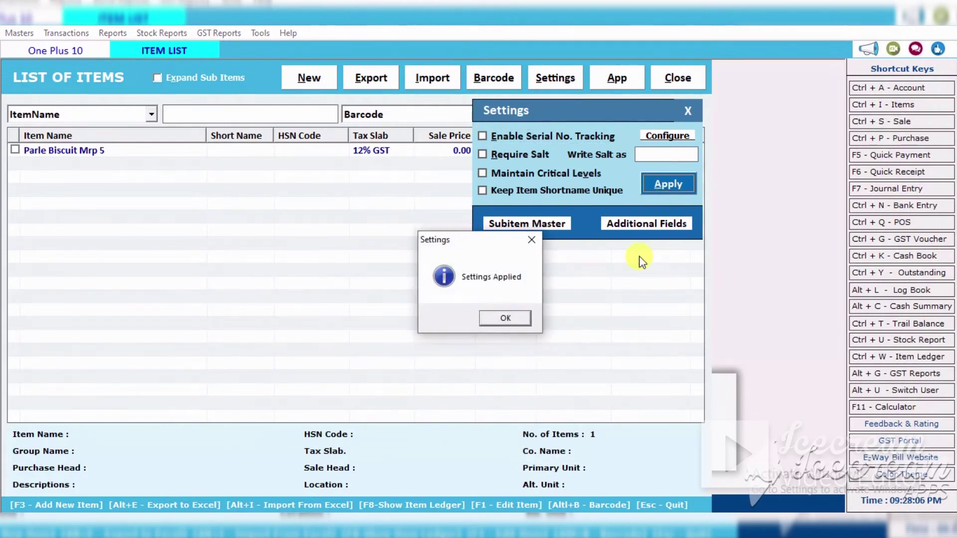
left_click(494, 318)
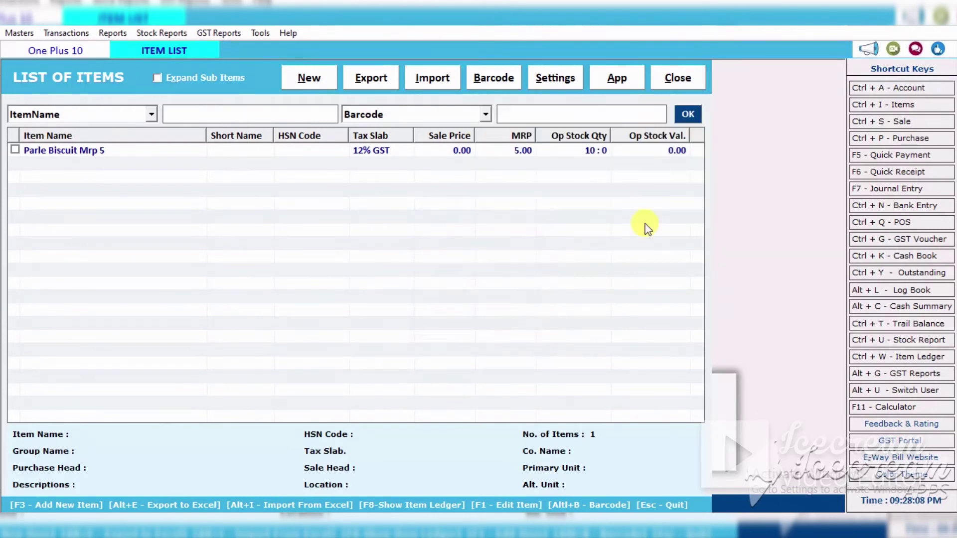
Start a new item named Patanjali Ghee 1ltr with the 12% GST tax slab
left_click(329, 81)
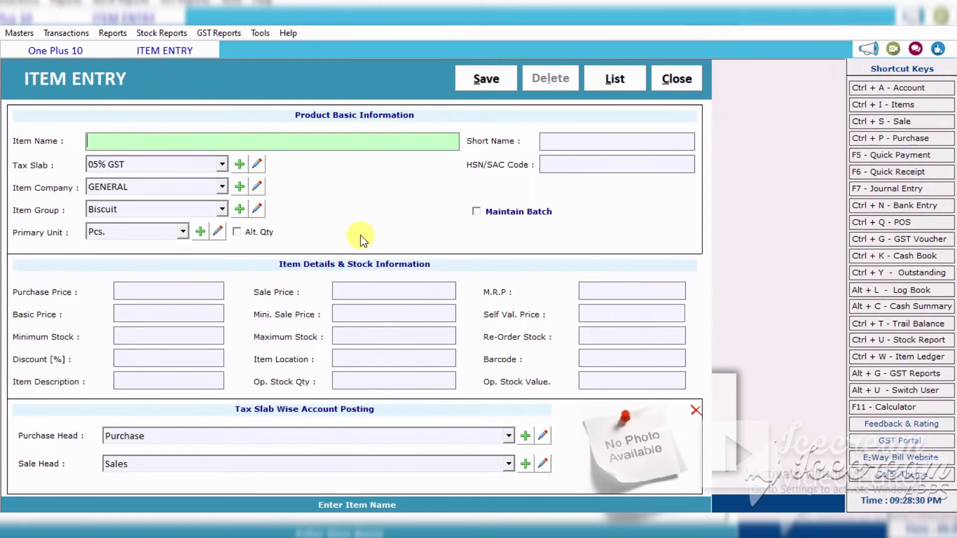
type("patanjali ghee 1ltr")
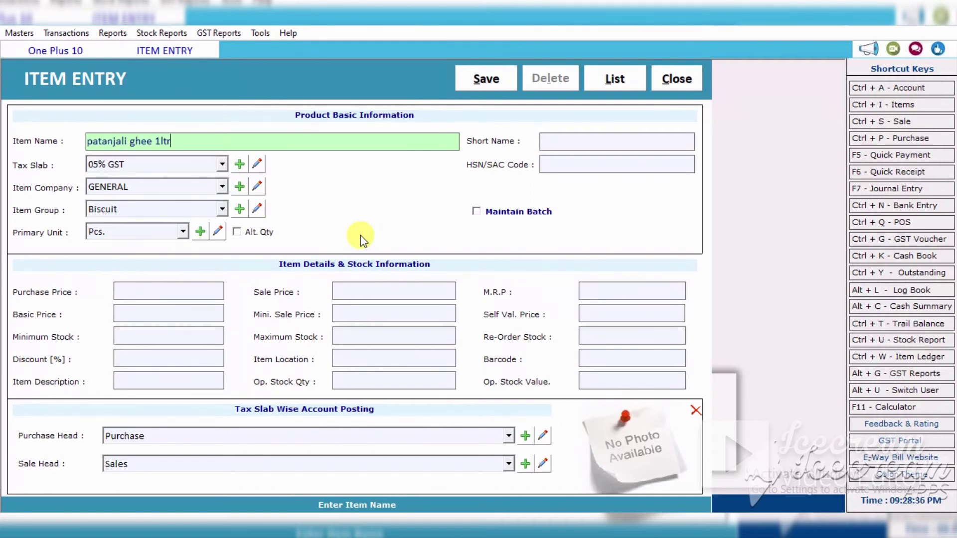
key("Return")
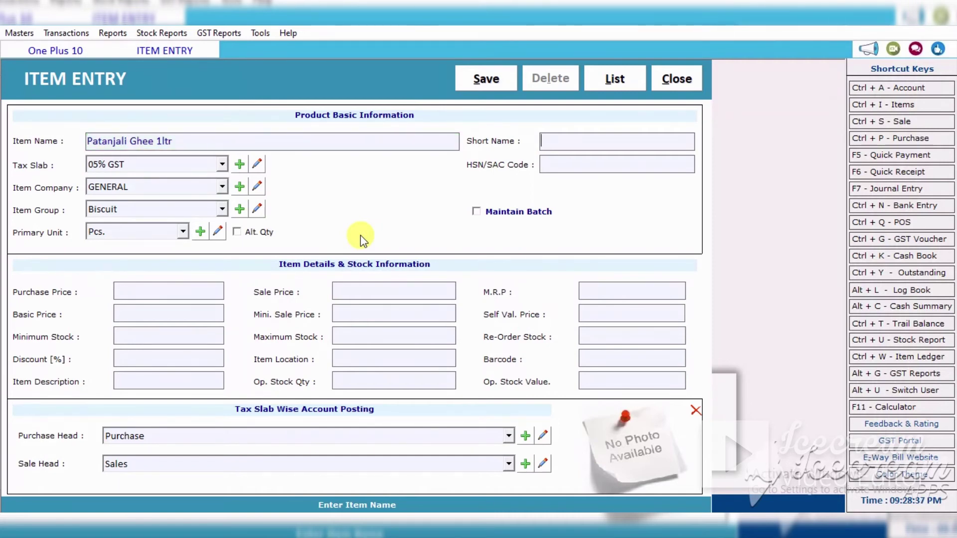
key("Down")
key("Return")
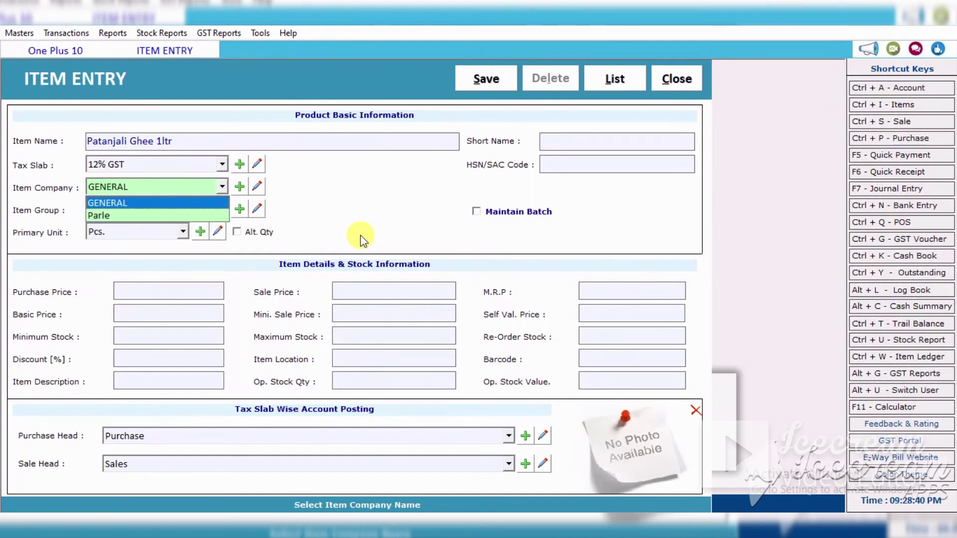
Add a new item company named PATANJALI and assign it to the ghee item
left_click(202, 190)
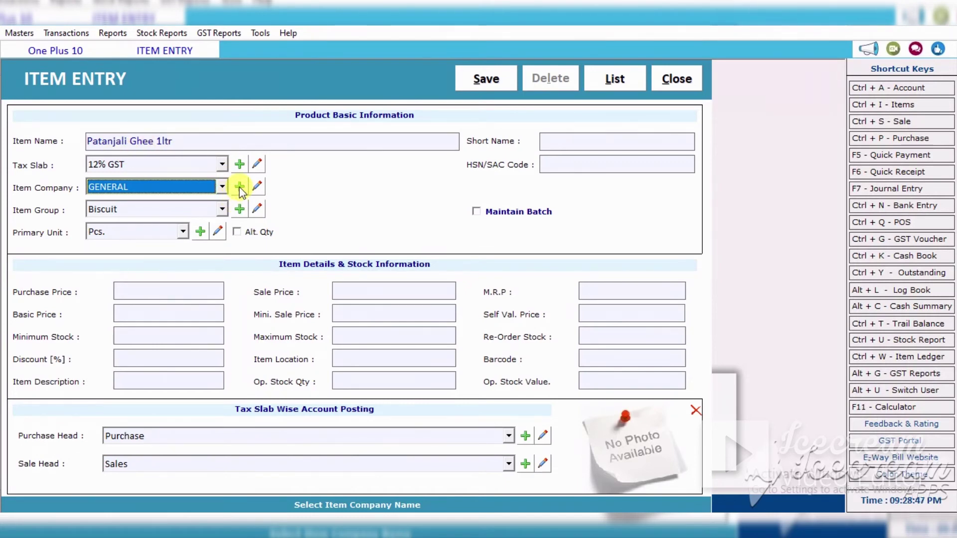
left_click(219, 186)
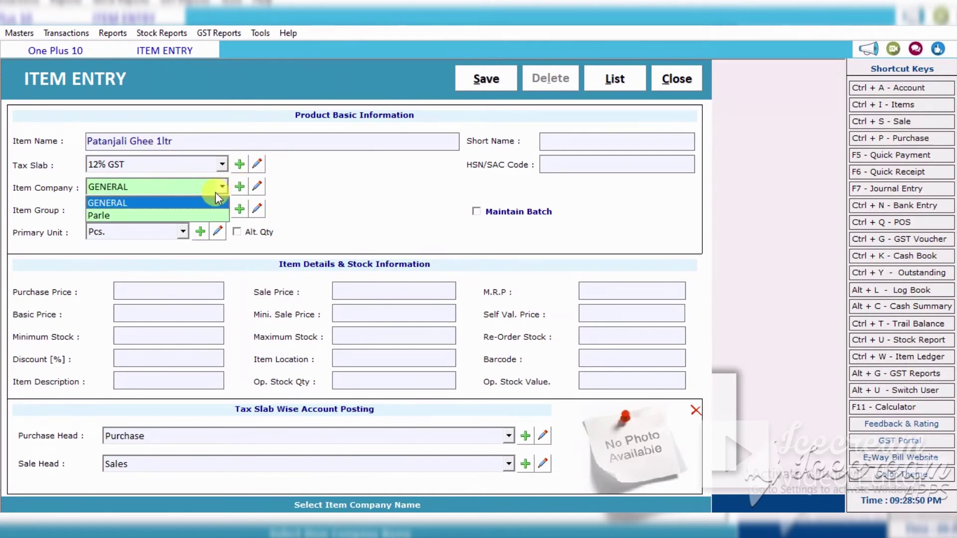
left_click(217, 203)
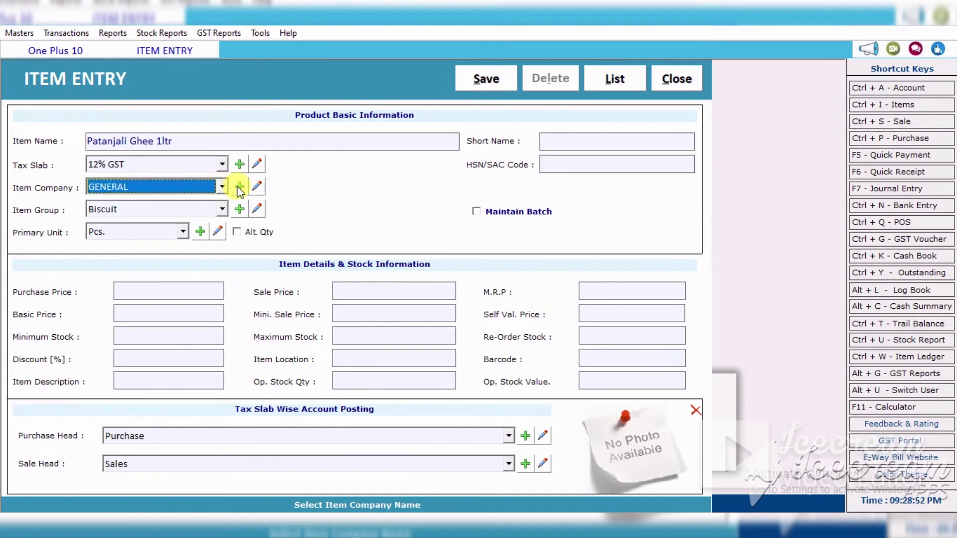
left_click(240, 187)
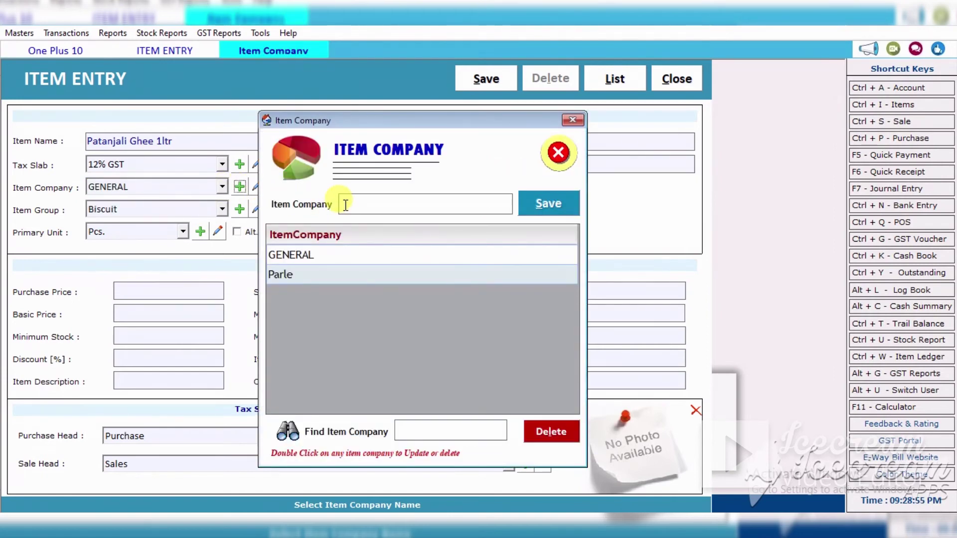
type("PATANJALI")
left_click(566, 204)
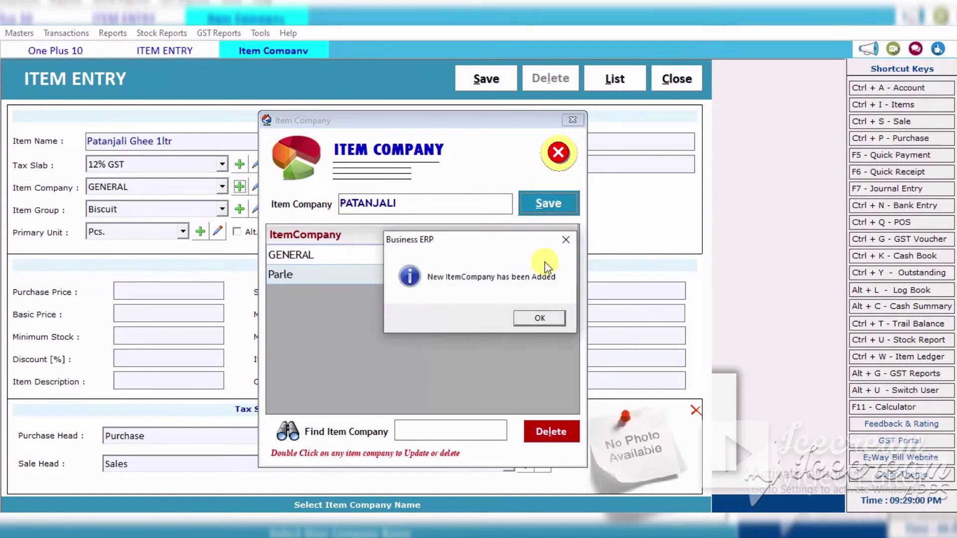
left_click(539, 319)
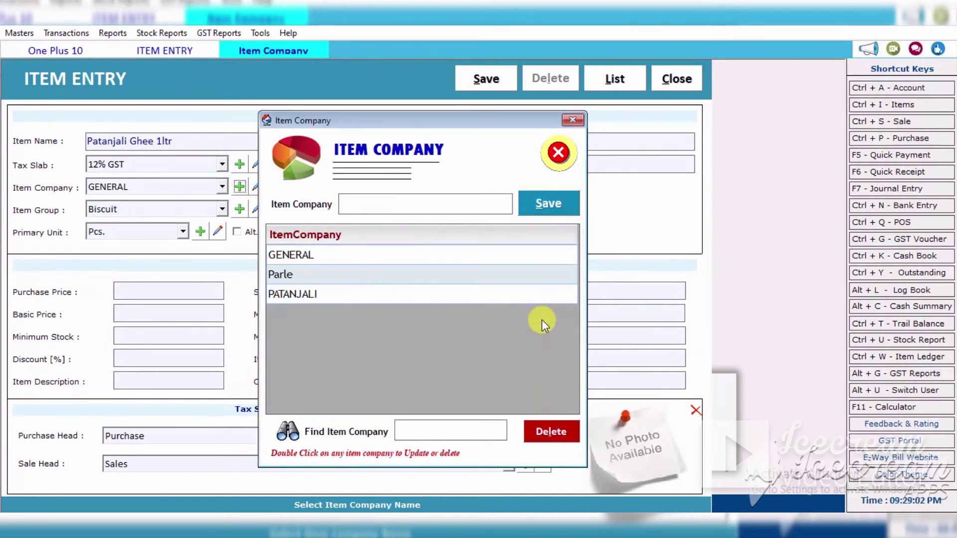
left_click(558, 153)
left_click(222, 188)
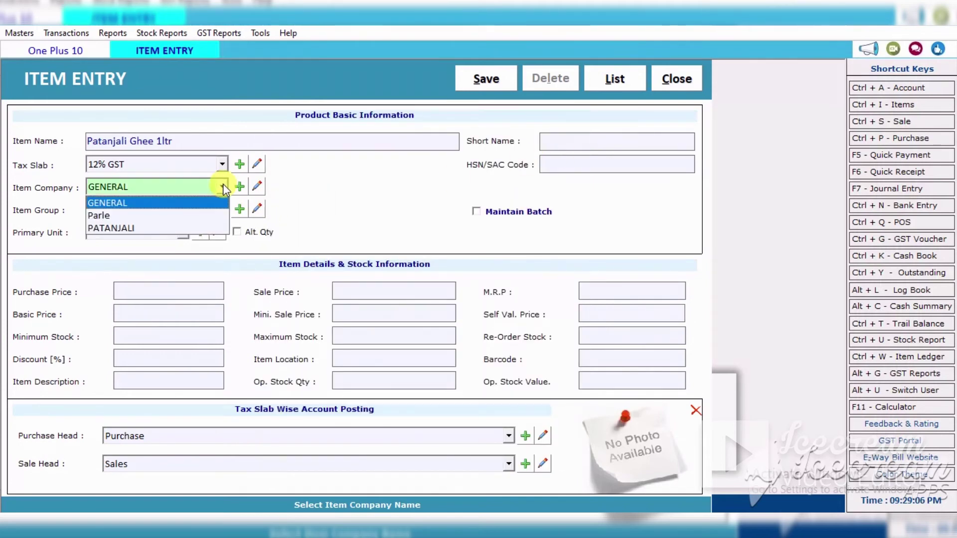
left_click(198, 224)
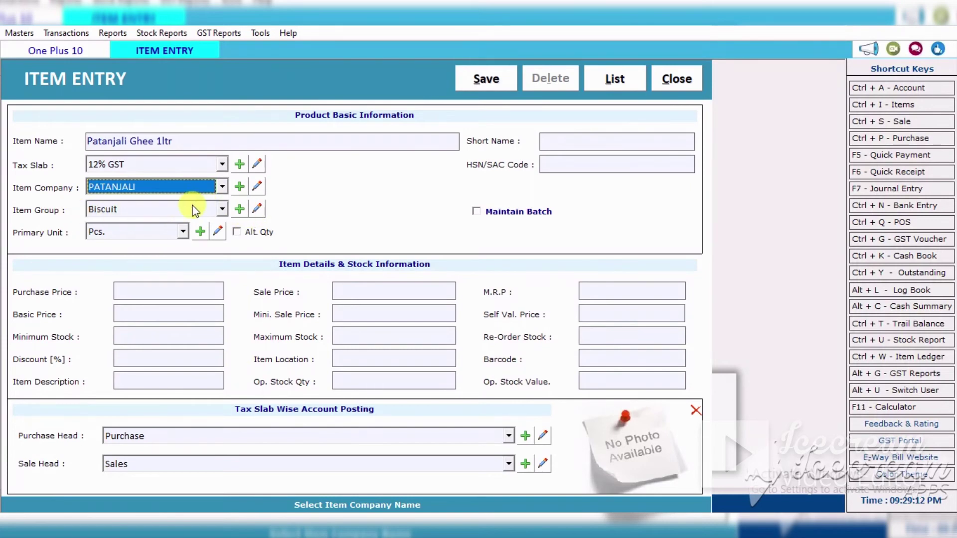
Add a new item group named GHEE and assign it to the ghee item
left_click(239, 209)
type("GHE")
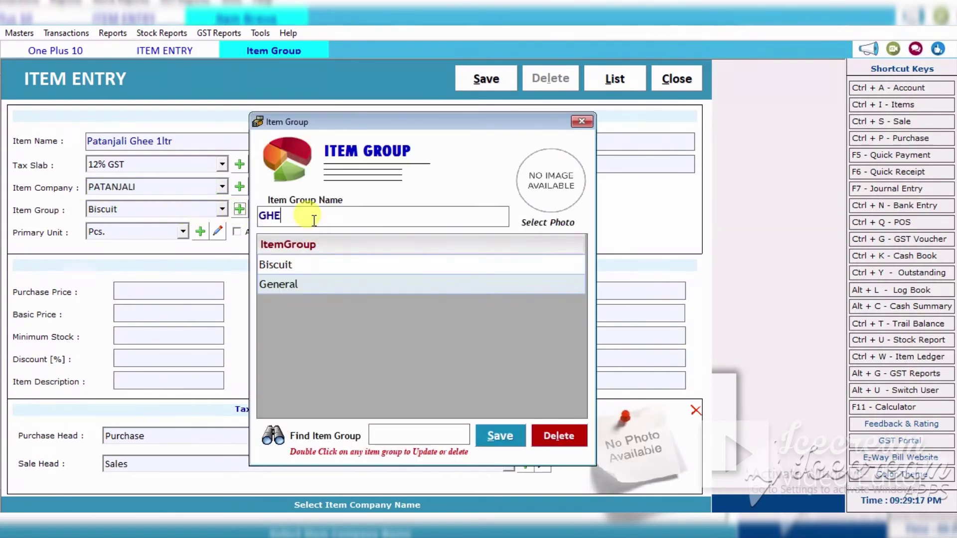
type("E")
left_click(501, 437)
left_click(543, 316)
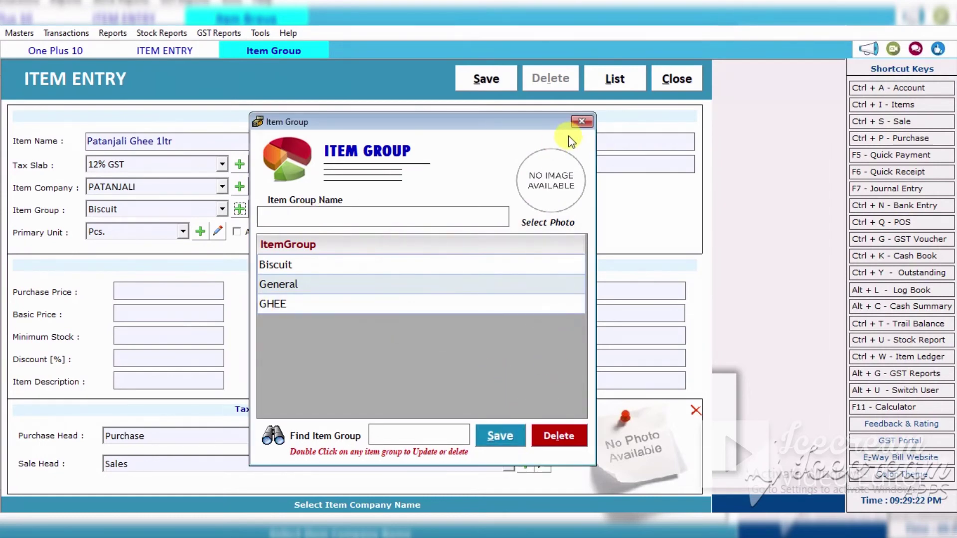
left_click(580, 122)
left_click(221, 210)
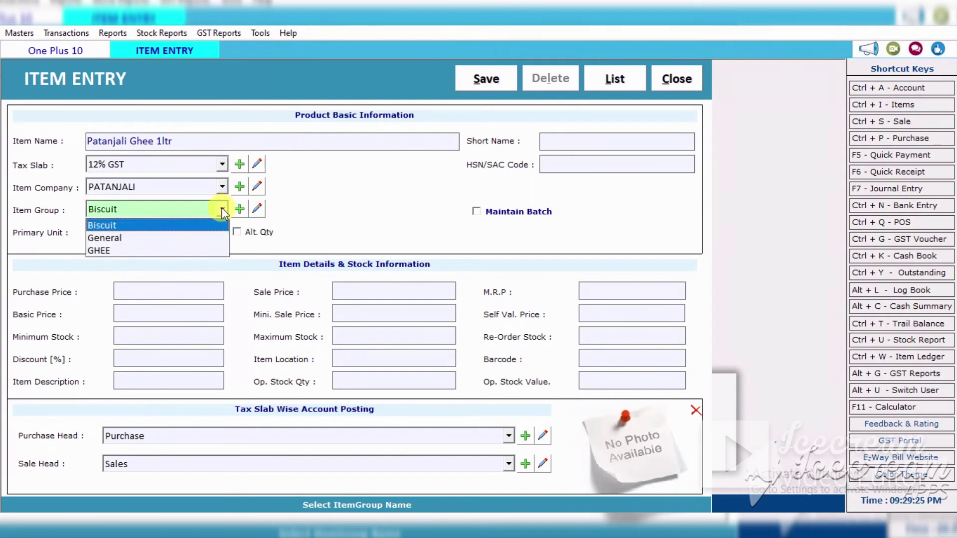
left_click(186, 251)
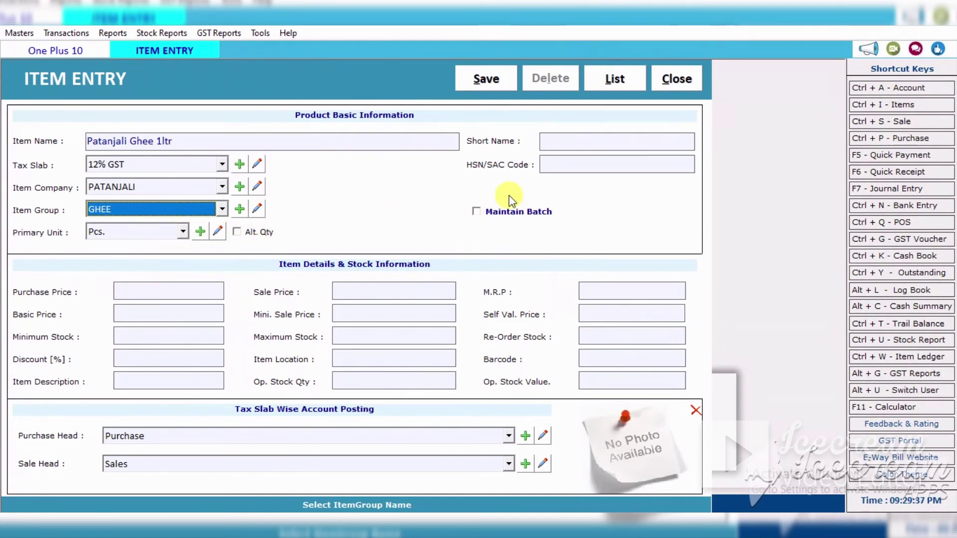
Enter HSN/SAC code 64646666 for the ghee item and turn on Maintain Batch
left_click(555, 165)
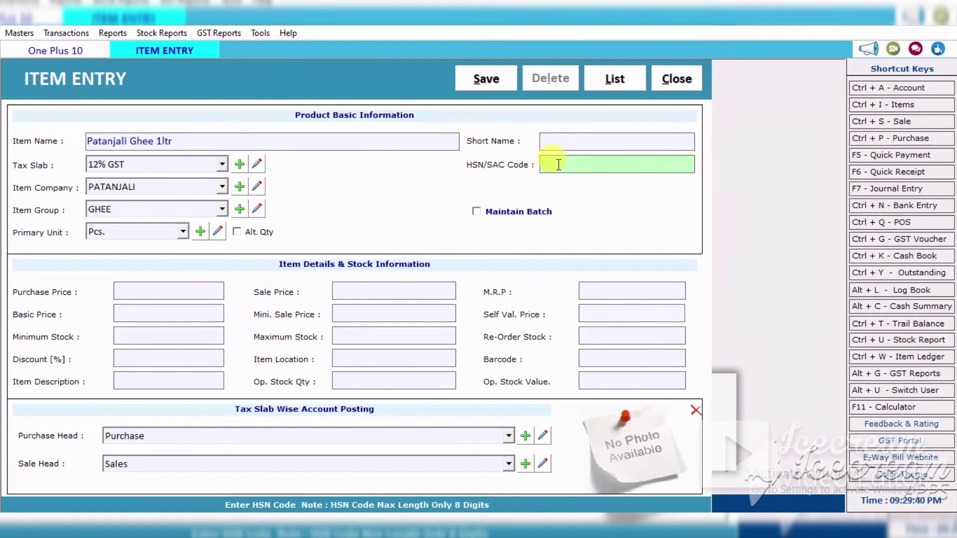
type("64646666")
left_click(476, 213)
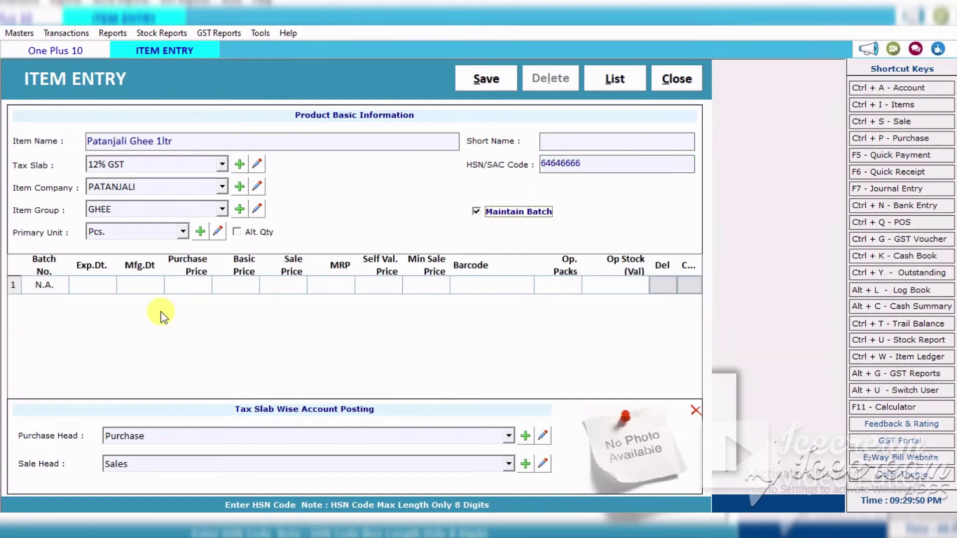
Set the batch number in the first batch row to 12345
left_click(58, 287)
left_click(58, 286)
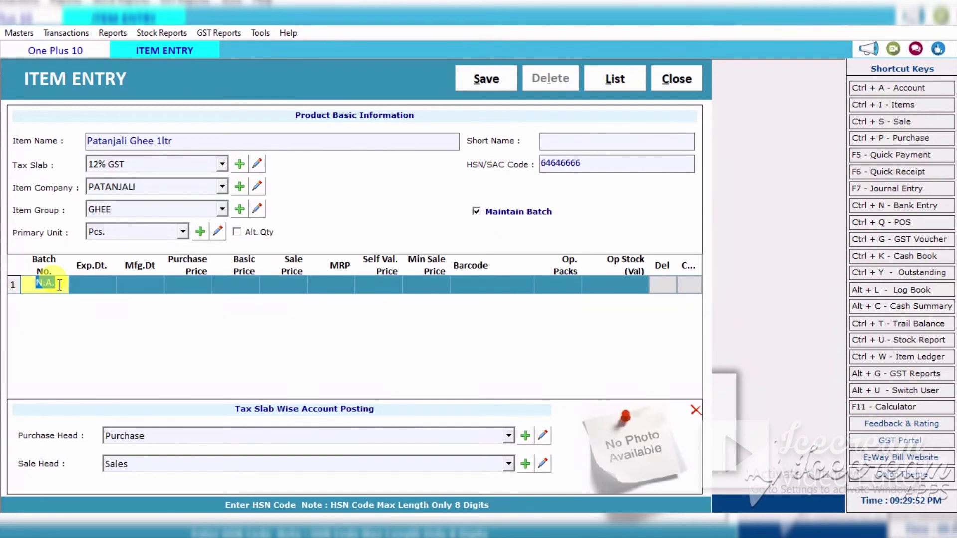
type("12345")
key("Return")
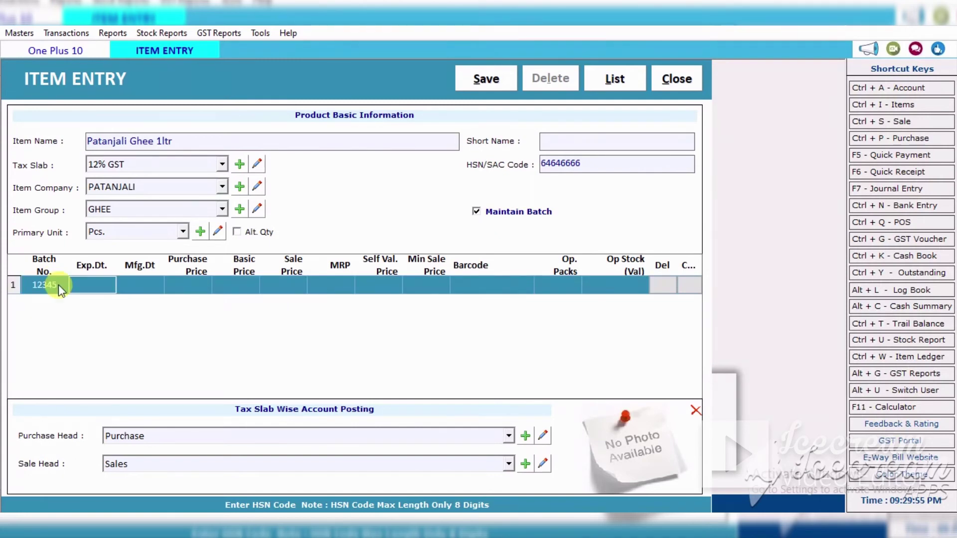
Enter 05-2020 as the expiry date of batch 12345
type("05")
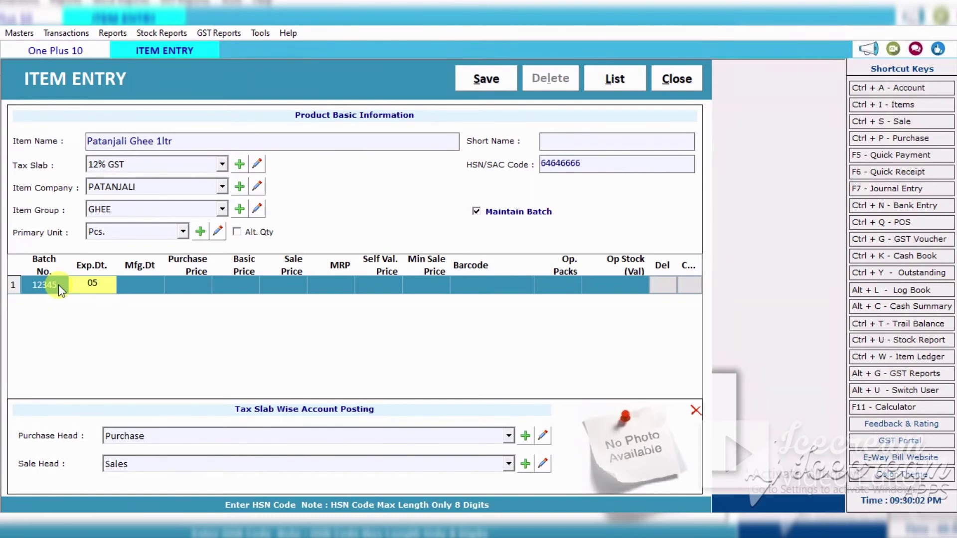
type("-")
type("2020")
key("Return")
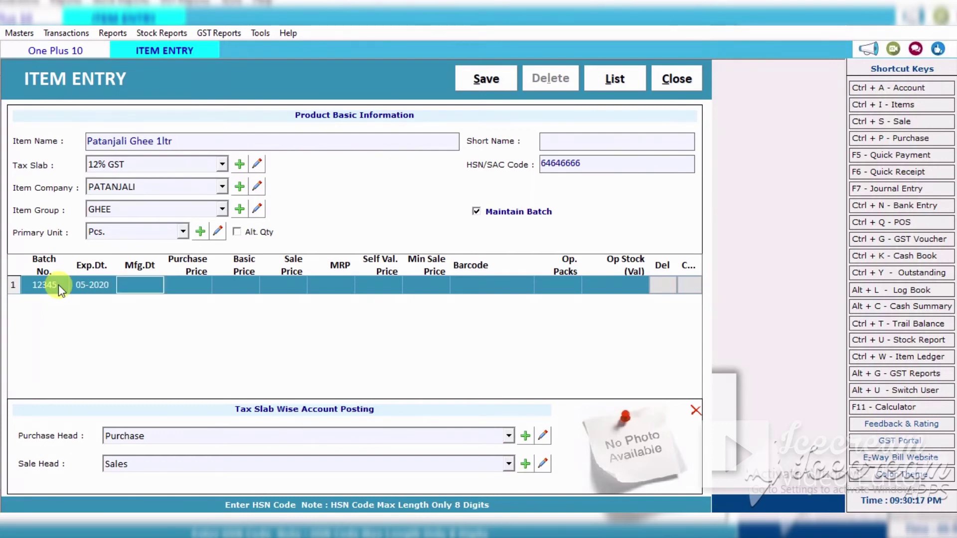
Set batch 12345's expiry date to 05-2022 and its manufacturing date to 01-2021
left_click(85, 285)
type("05-2022")
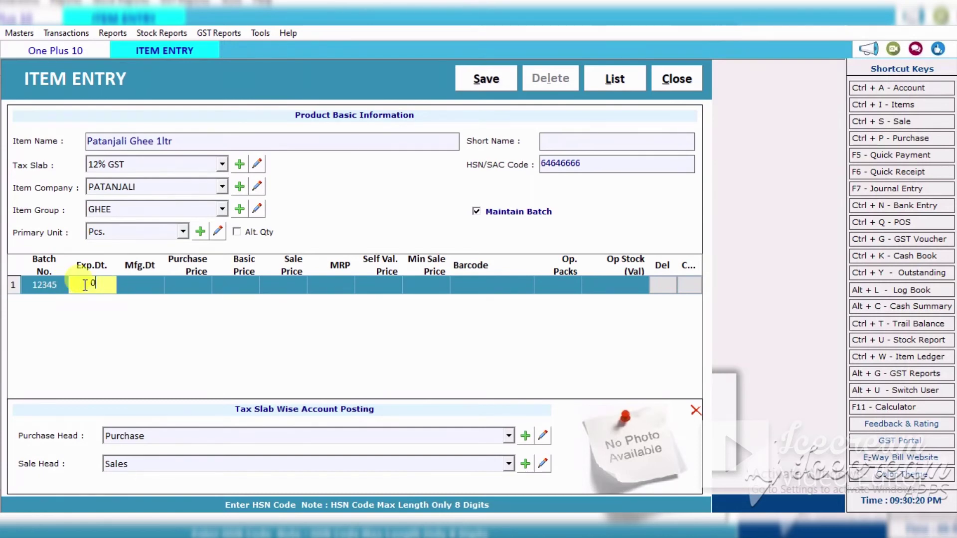
key("Return")
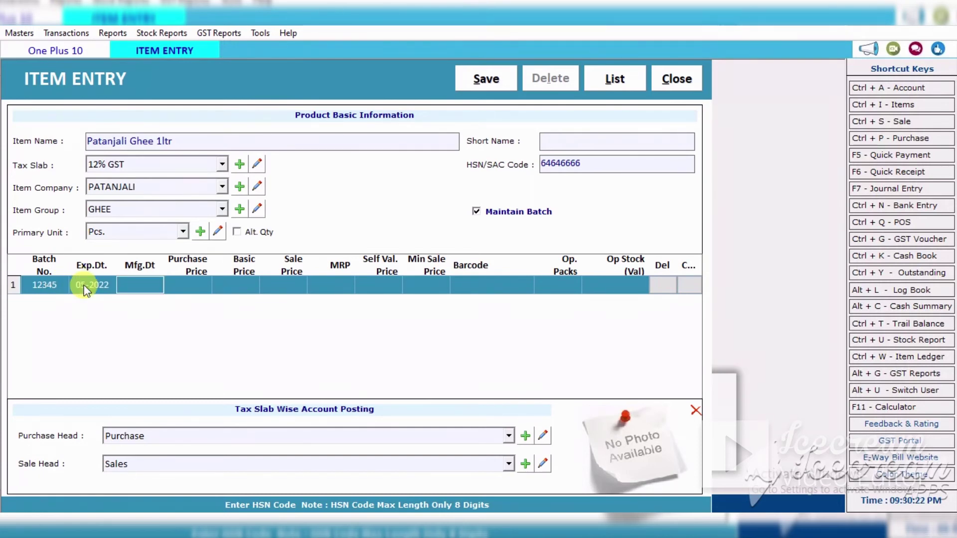
type("0")
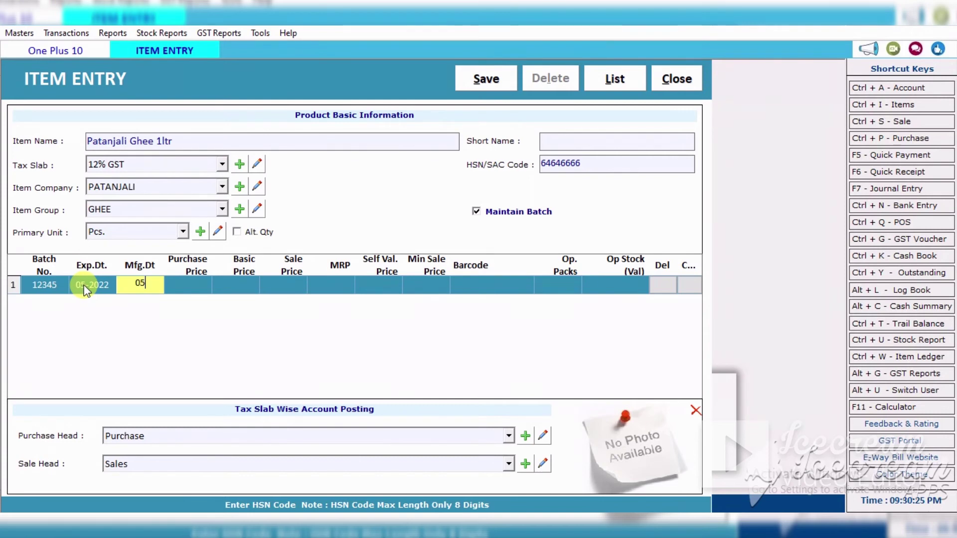
type("1-2021")
key("Return")
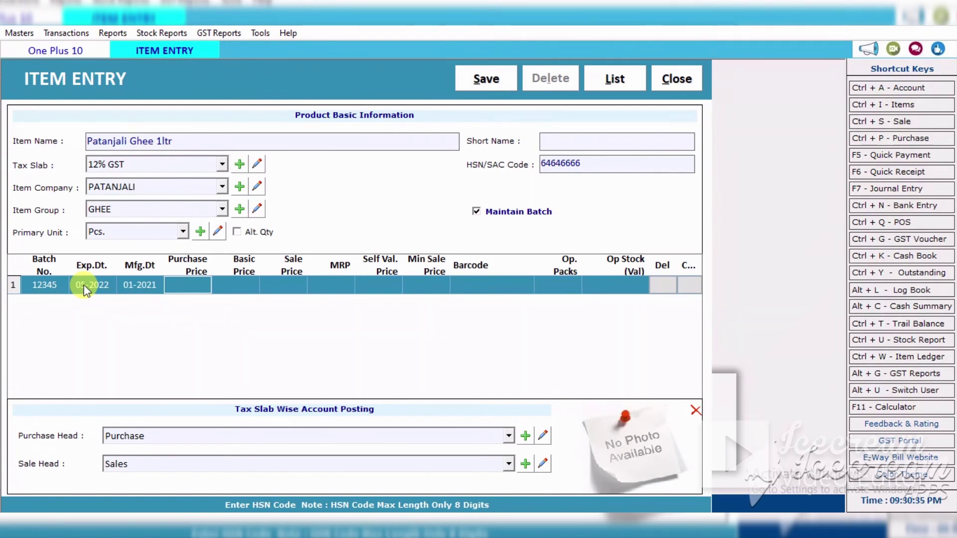
Leave the batch's price and barcode fields blank and set its opening packs to 10
key("Return")
key("Return")
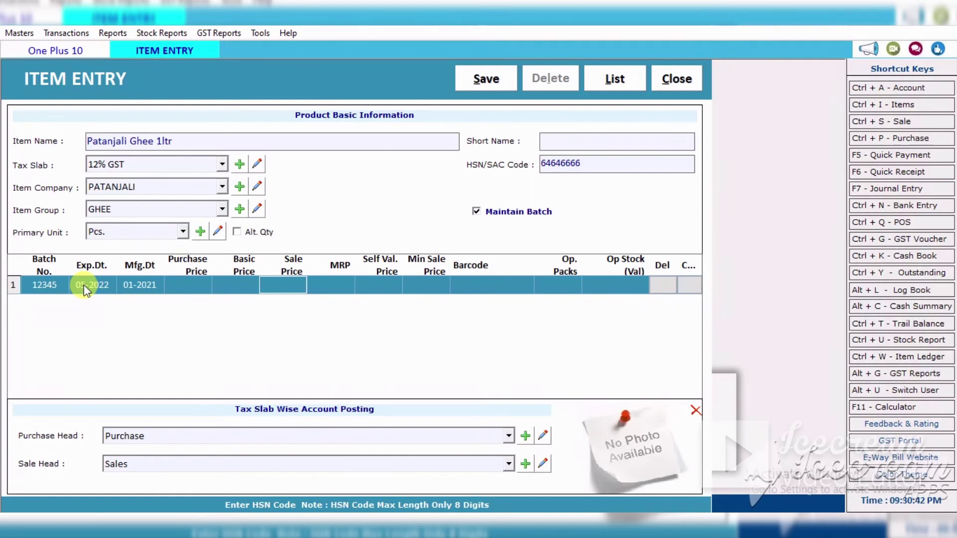
key("Return")
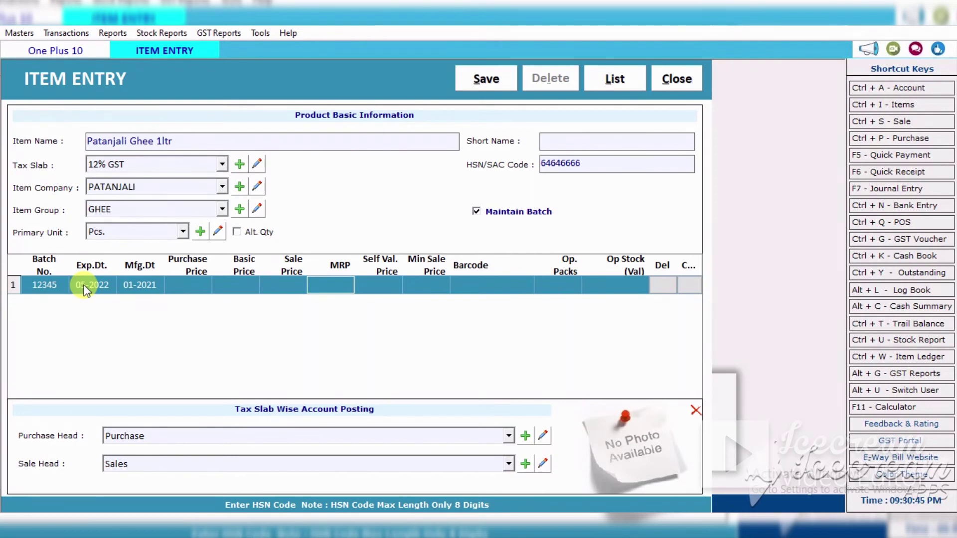
key("Return")
key("Return")
key("Return")
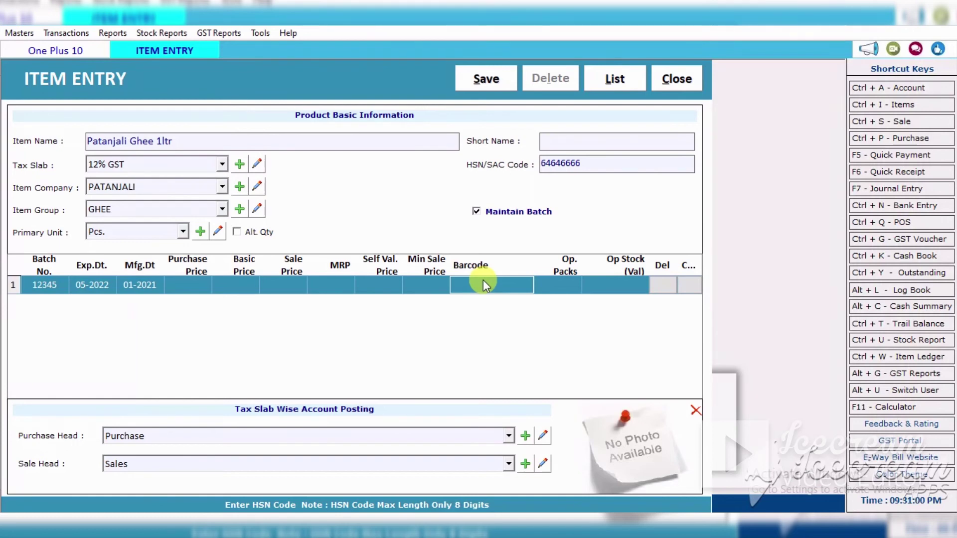
left_click(556, 287)
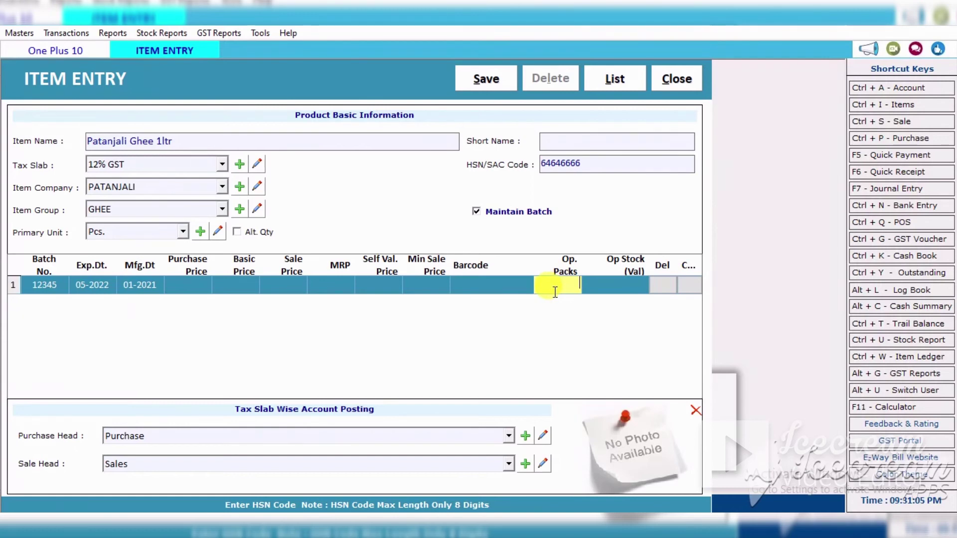
type("10")
key("Return")
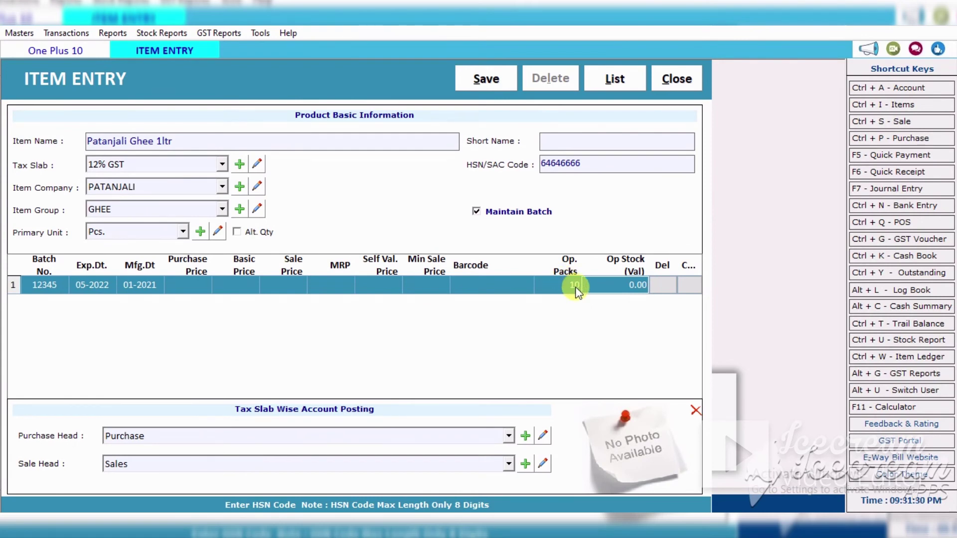
Save the Patanjali Ghee 1ltr item and select it in the item list to view its details
left_click(487, 79)
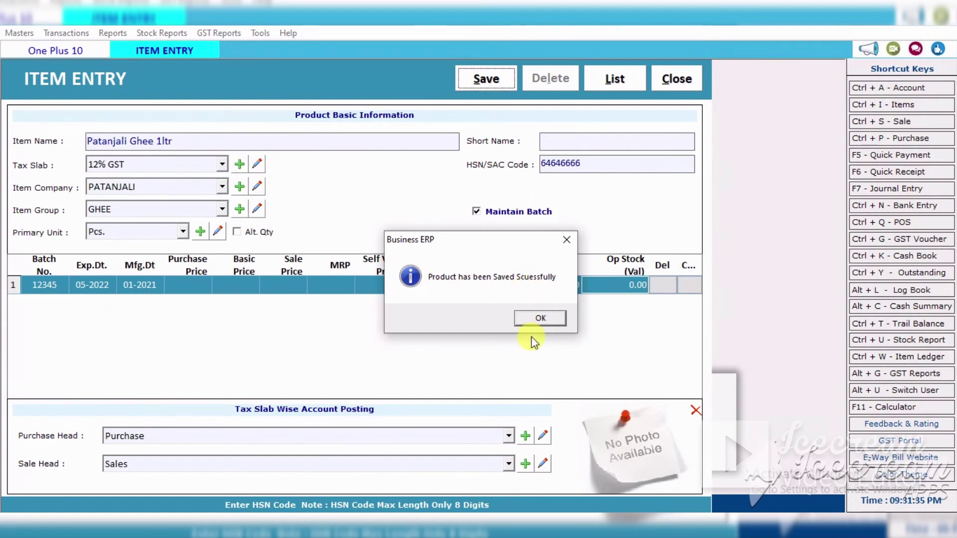
left_click(537, 317)
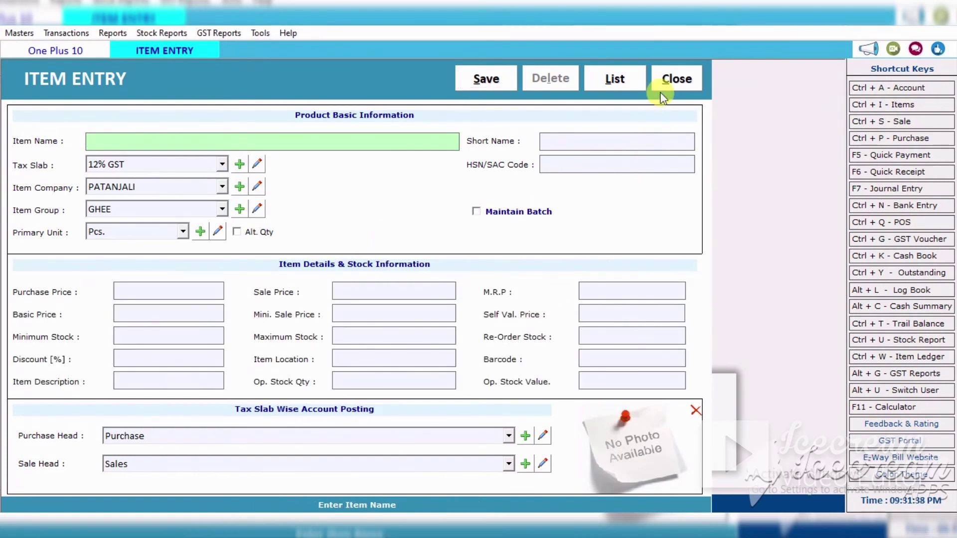
left_click(617, 79)
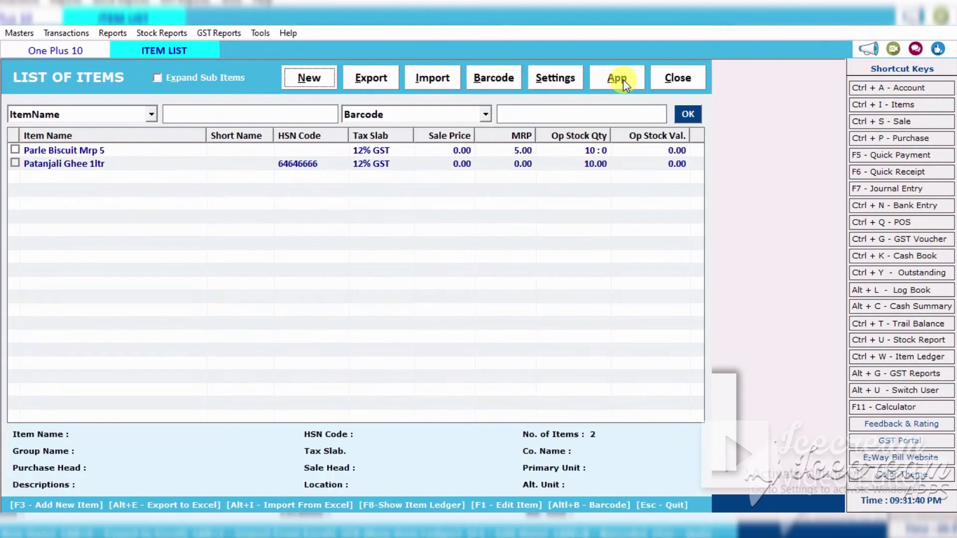
left_click(112, 165)
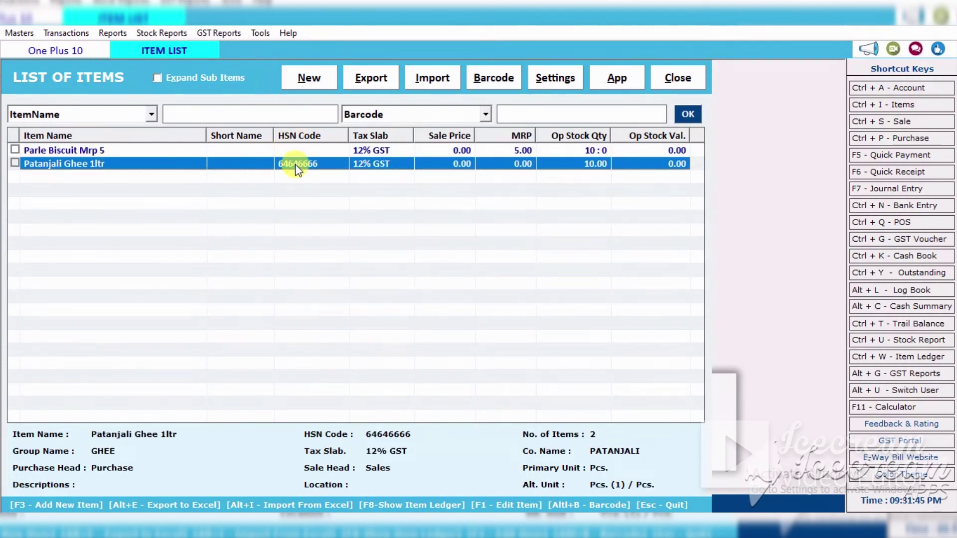
Reopen the Patanjali Ghee 1ltr entry from the item list, update it without changes and close the entry
double_click(130, 164)
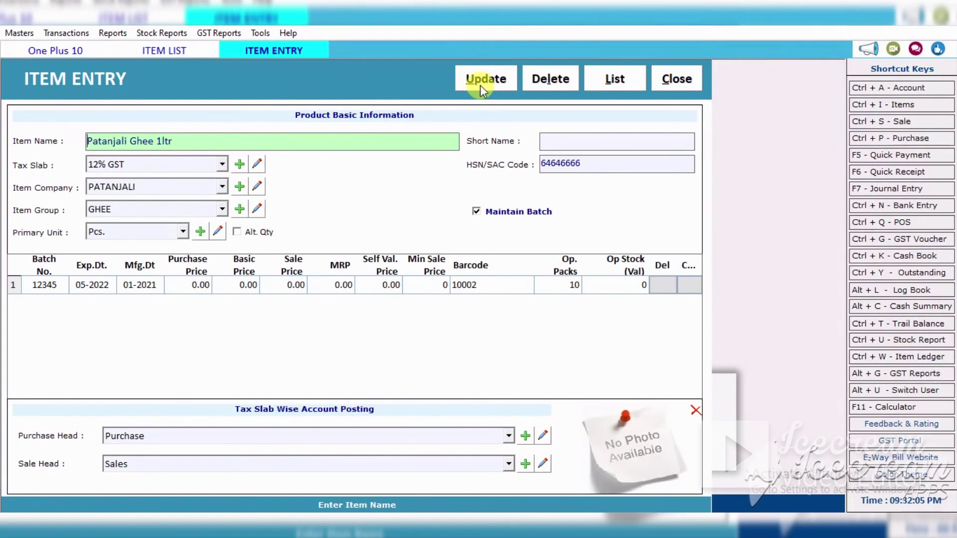
left_click(480, 84)
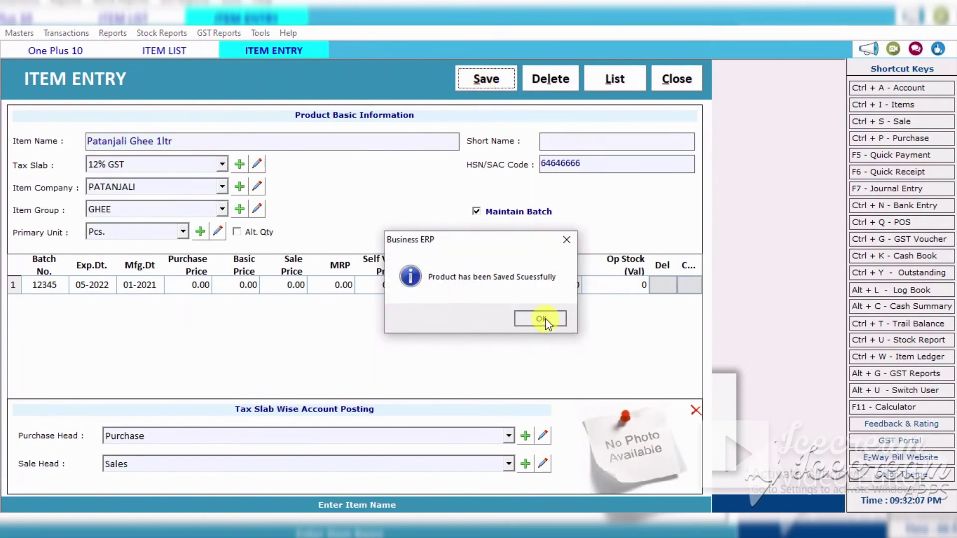
left_click(545, 318)
left_click(675, 82)
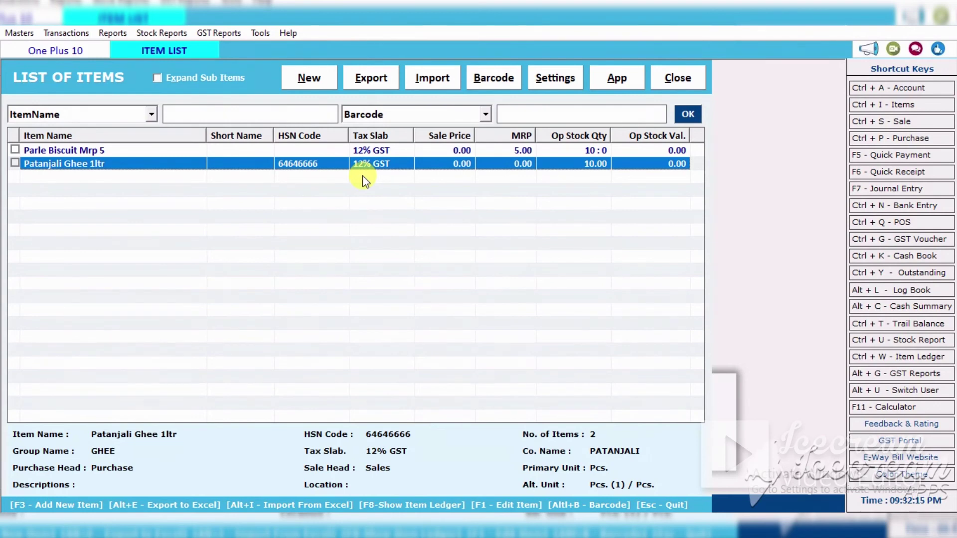
Search the item list by item name for PATANJALI and select Patanjali Ghee 1ltr
left_click(302, 150)
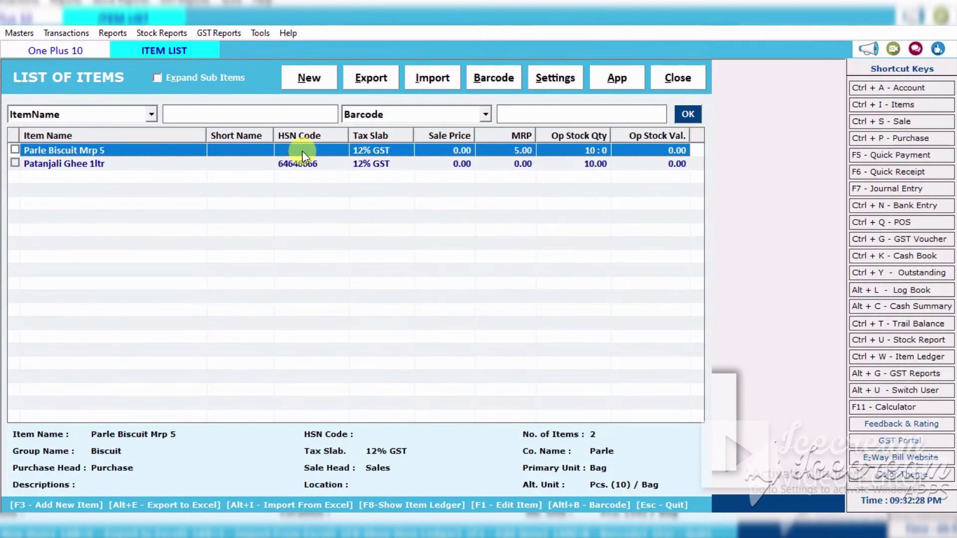
left_click(189, 114)
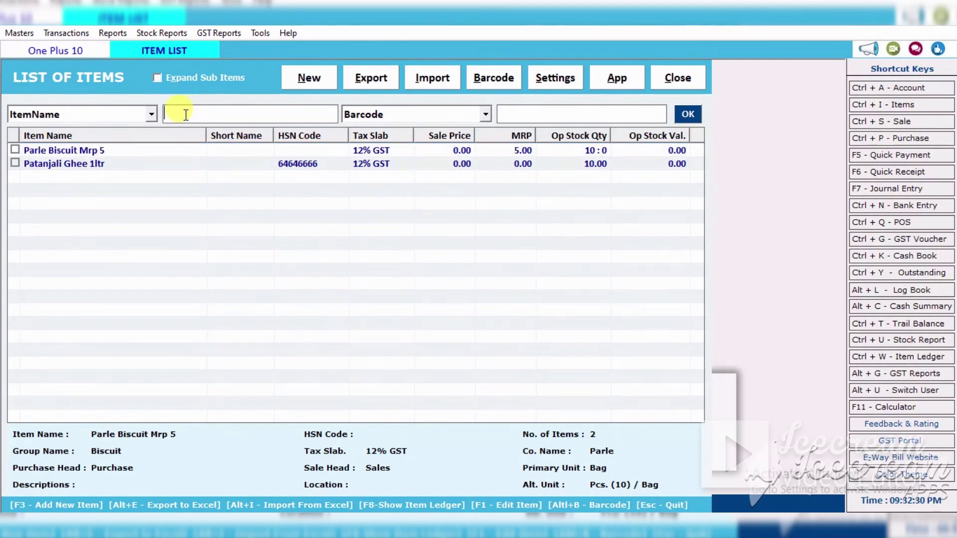
left_click(151, 119)
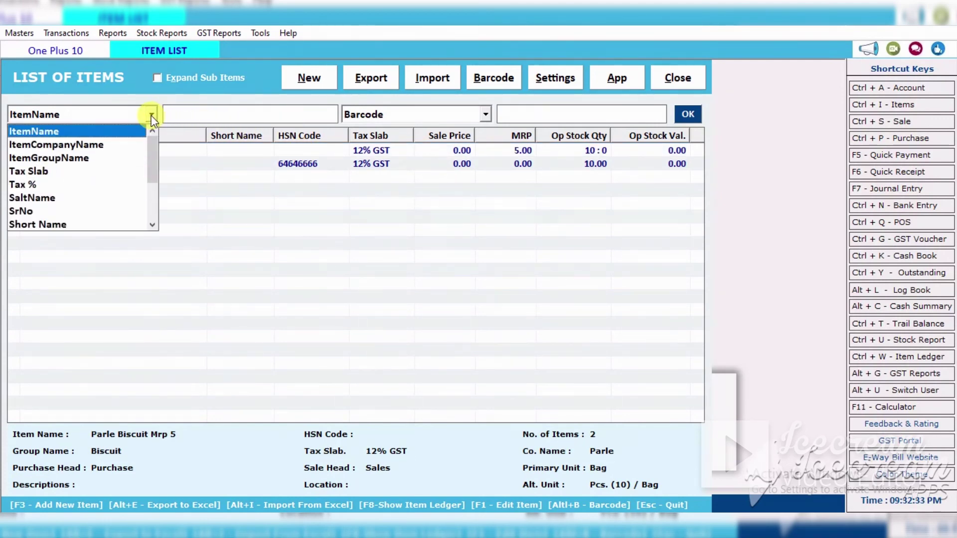
left_click(151, 116)
left_click(190, 114)
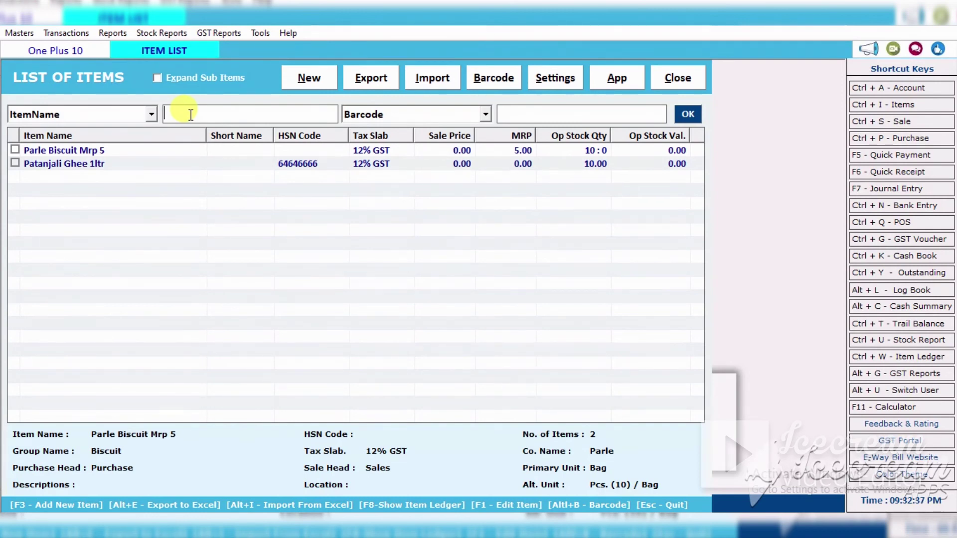
type("PATANJALI")
left_click(689, 112)
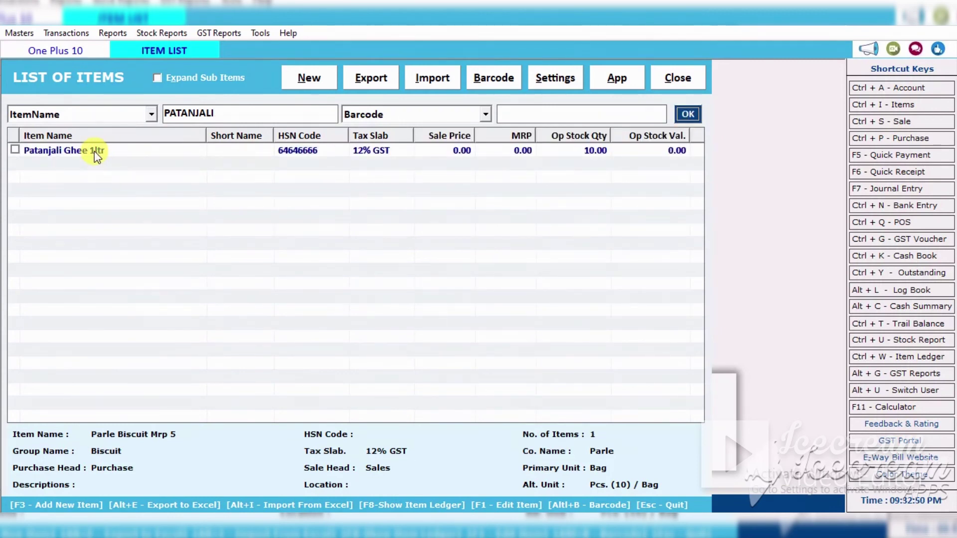
left_click(109, 152)
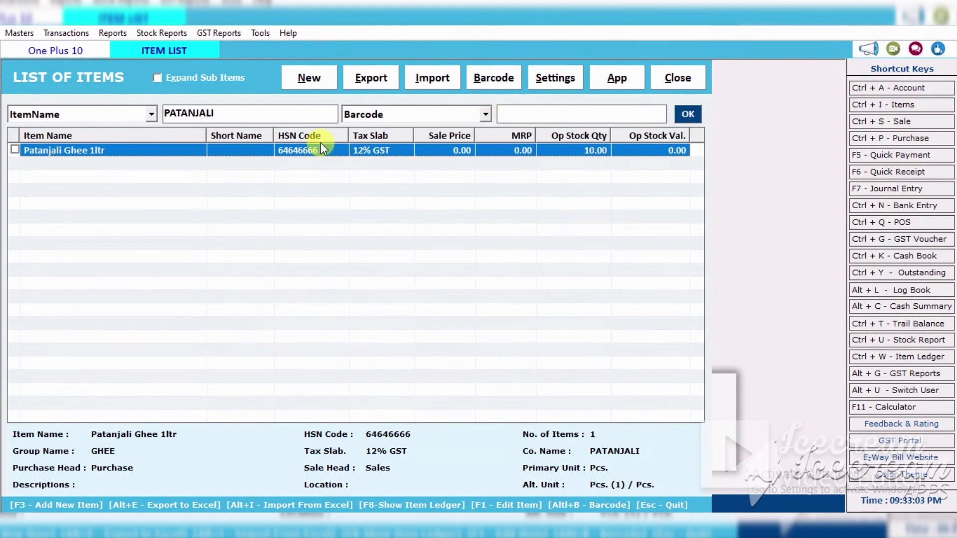
Clear the item name search text and list all items again
left_click(230, 108)
key("BackSpace")
key("BackSpace")
key("BackSpace")
key("BackSpace")
key("BackSpace")
key("BackSpace")
key("BackSpace")
key("BackSpace")
key("BackSpace")
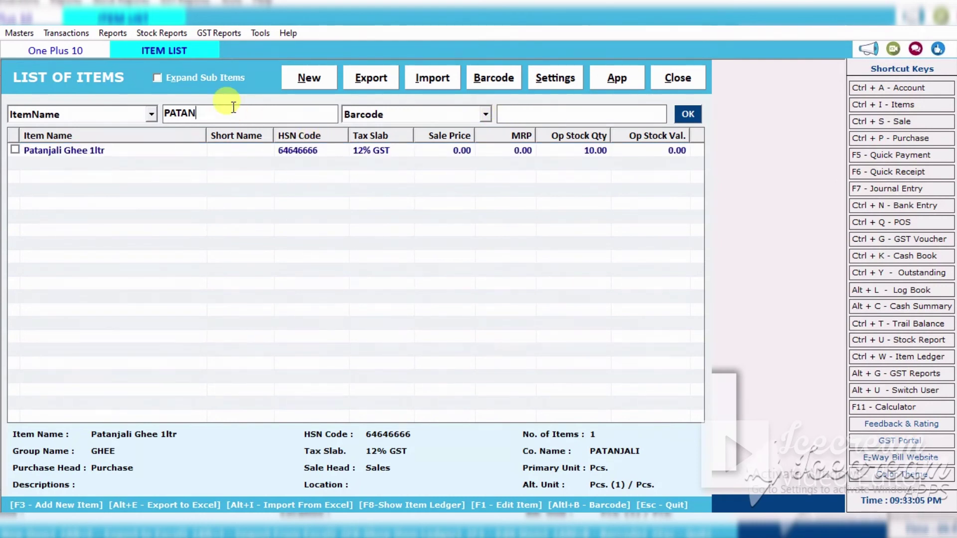
left_click(692, 115)
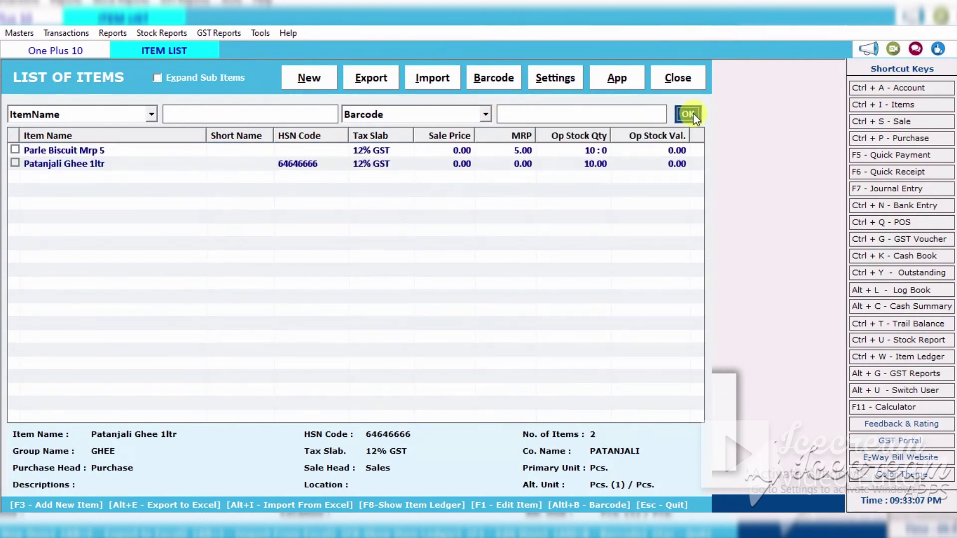
Try ItemCompanyName as the item list's search criterion, ending with ItemGroupName selected
left_click(151, 115)
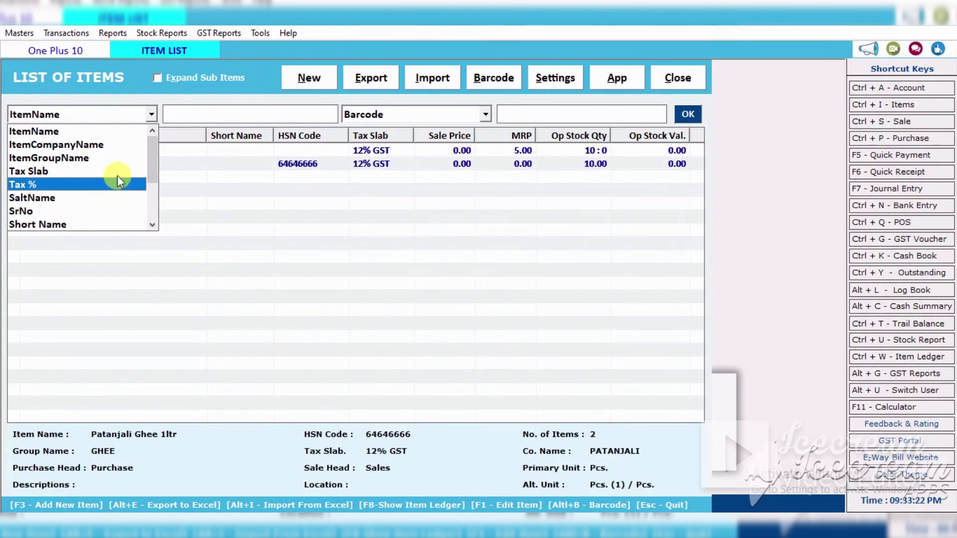
left_click(110, 149)
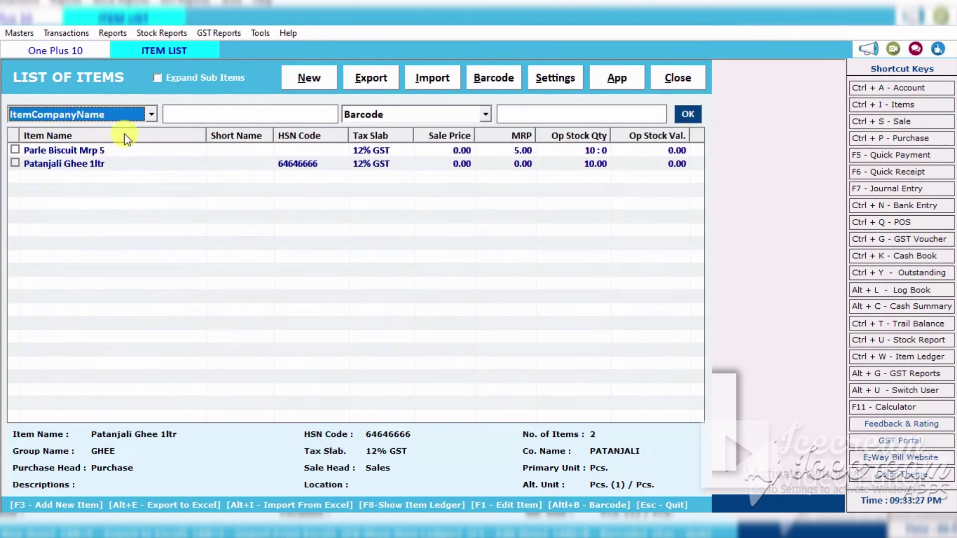
left_click(151, 114)
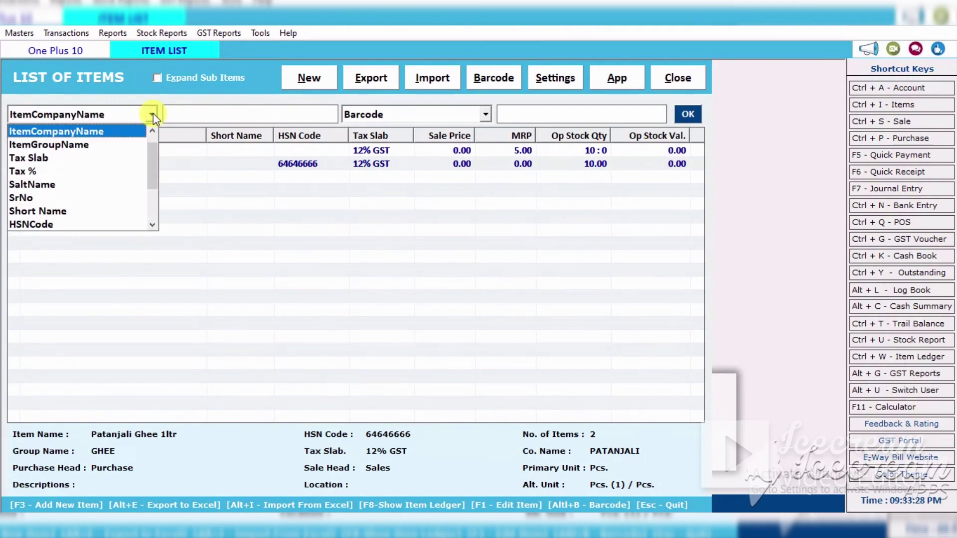
left_click(116, 152)
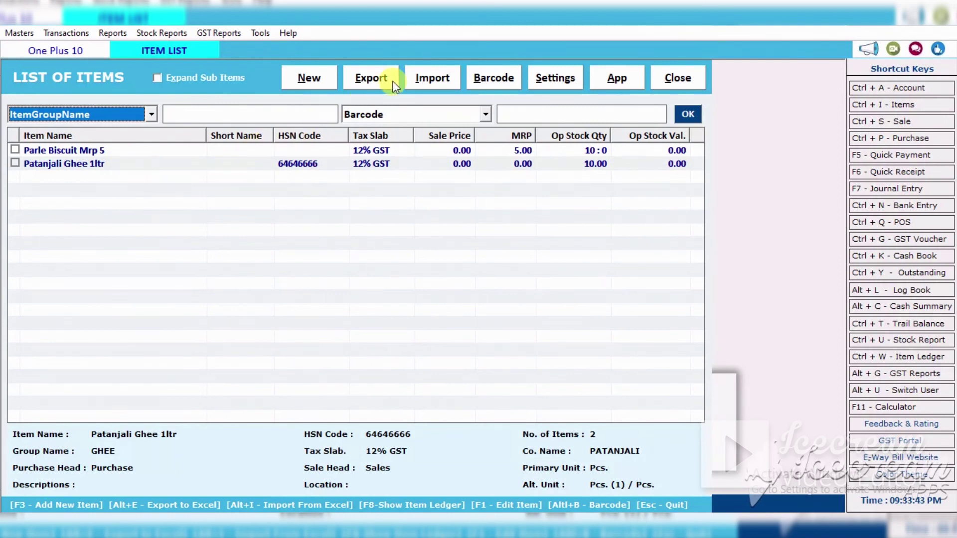
left_click(375, 79)
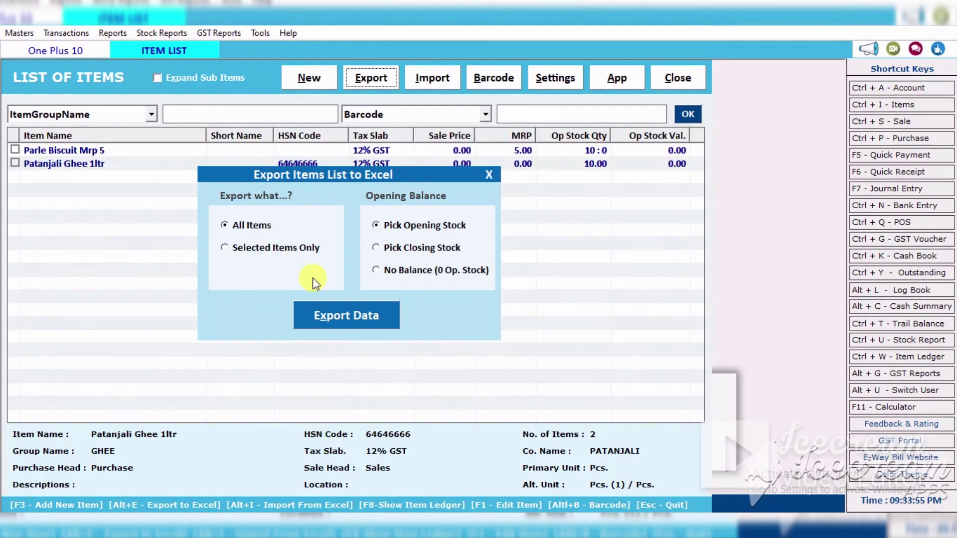
left_click(488, 174)
left_click(15, 149)
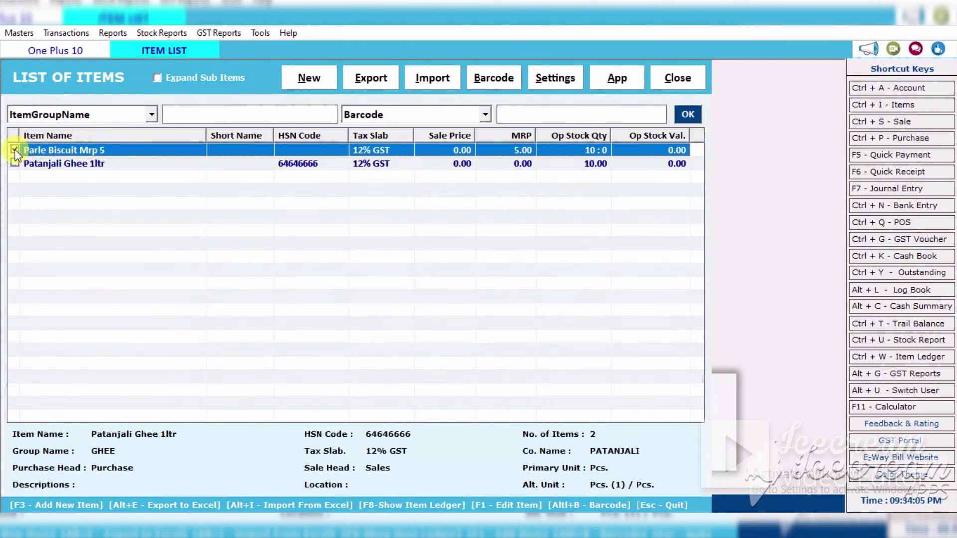
Export all items with their opening stock to Excel
left_click(371, 78)
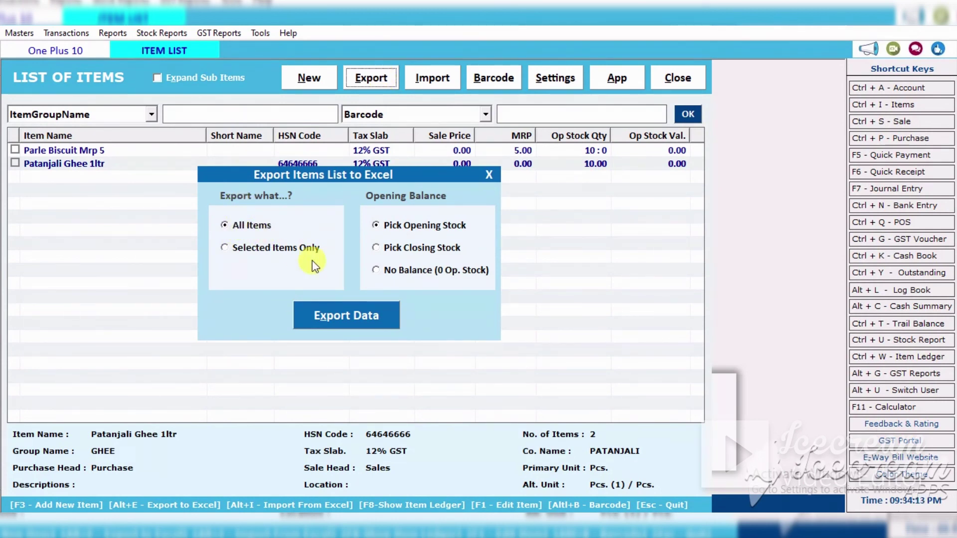
left_click(343, 312)
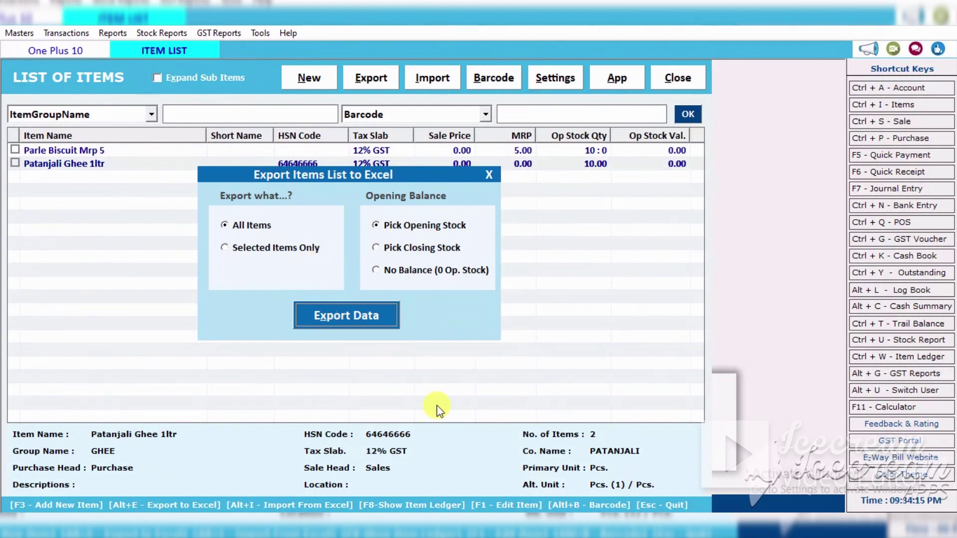
left_click(375, 323)
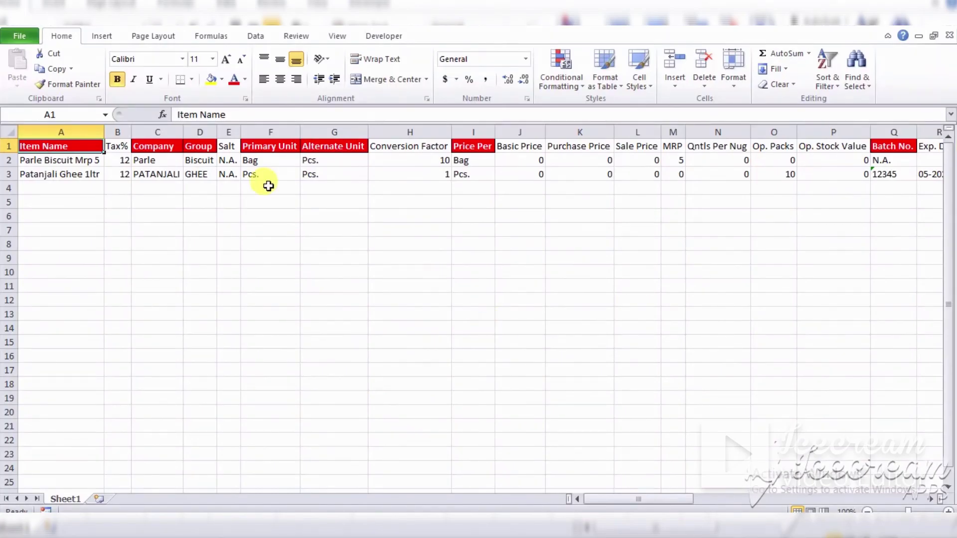
Review the exported Excel sheet's columns along the Parle Biscuit Mrp 5 row, from Item Name to Mfg. Date
left_click(87, 162)
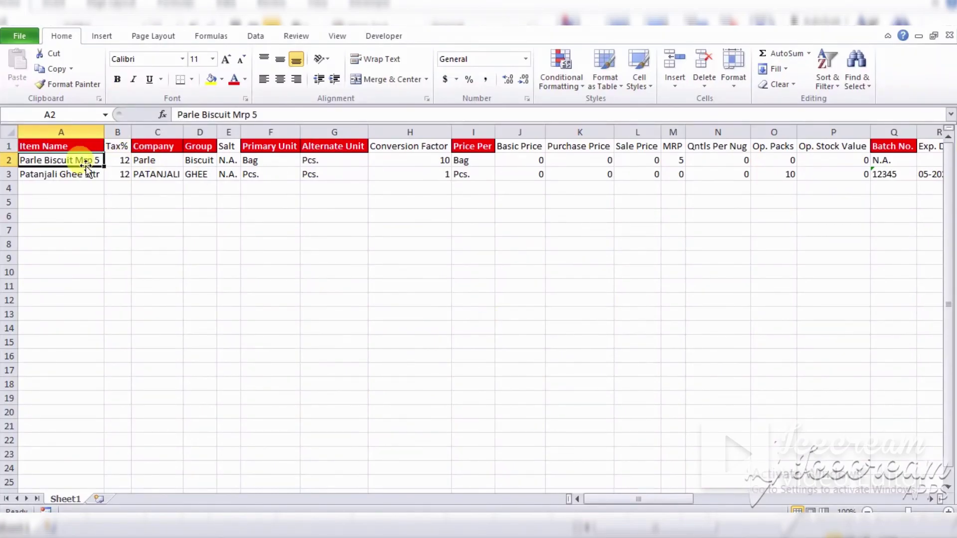
key("Right")
key("Right")
key("Right")
key("Right")
key("Right")
key("Right")
key("Right")
key("Right")
key("Right")
key("Right")
key("Right")
key("Right")
key("Right")
key("Right")
key("Right")
key("Right")
key("Right")
key("Right")
key("Right")
key("Right")
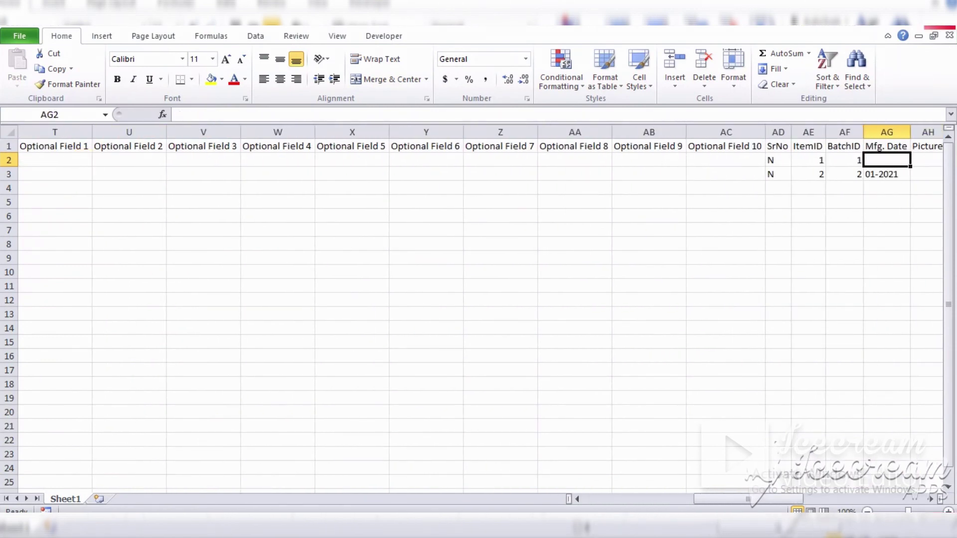
Close the exported workbook and dismiss the item export dialog to return to the item list
left_click(941, 20)
left_click(478, 287)
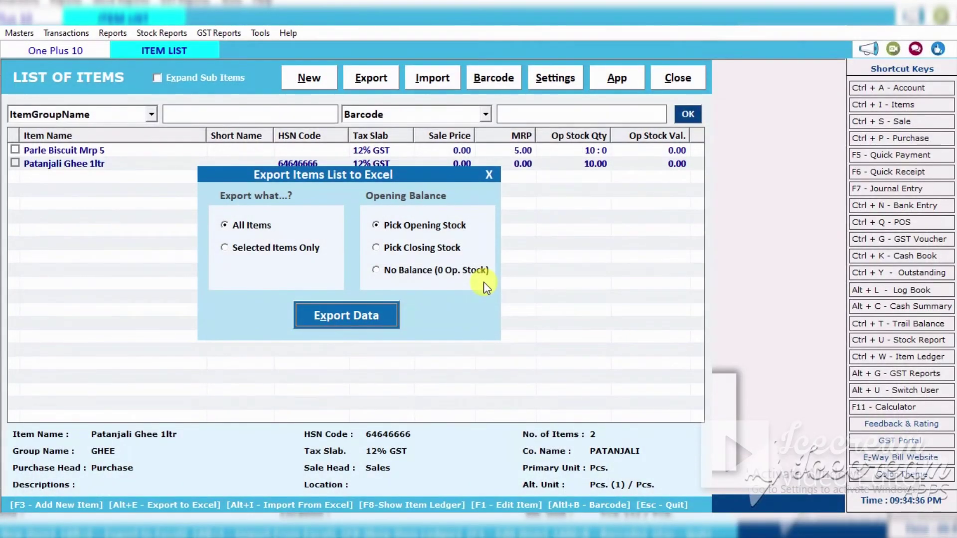
left_click(490, 175)
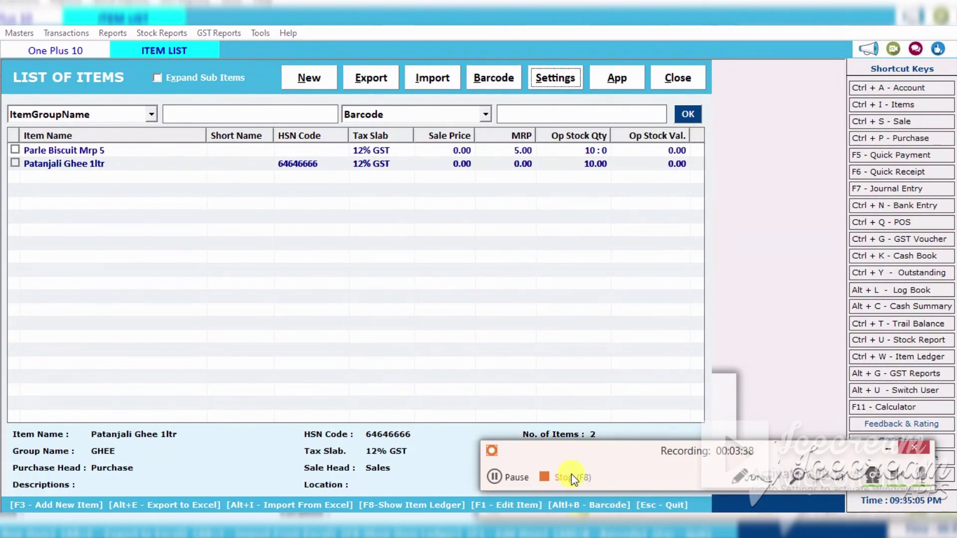
left_click(571, 474)
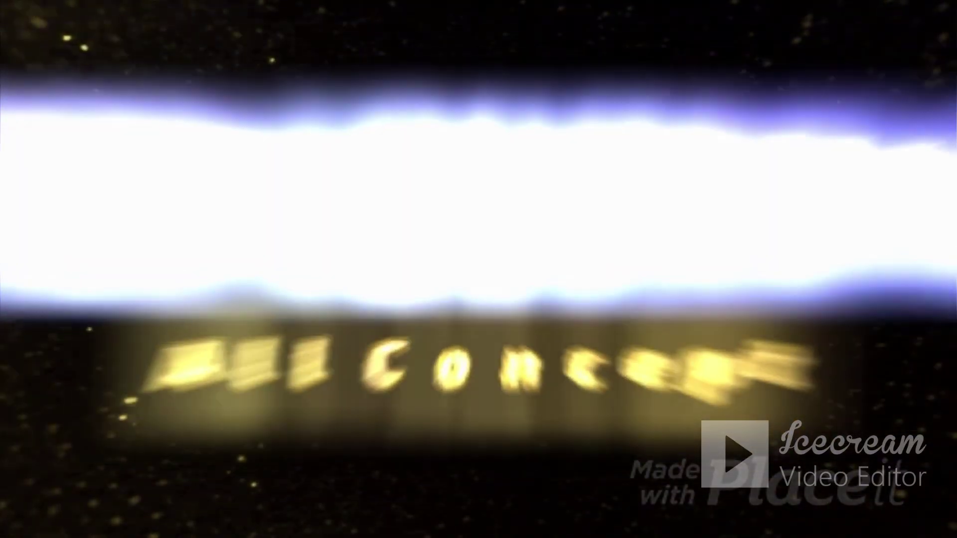